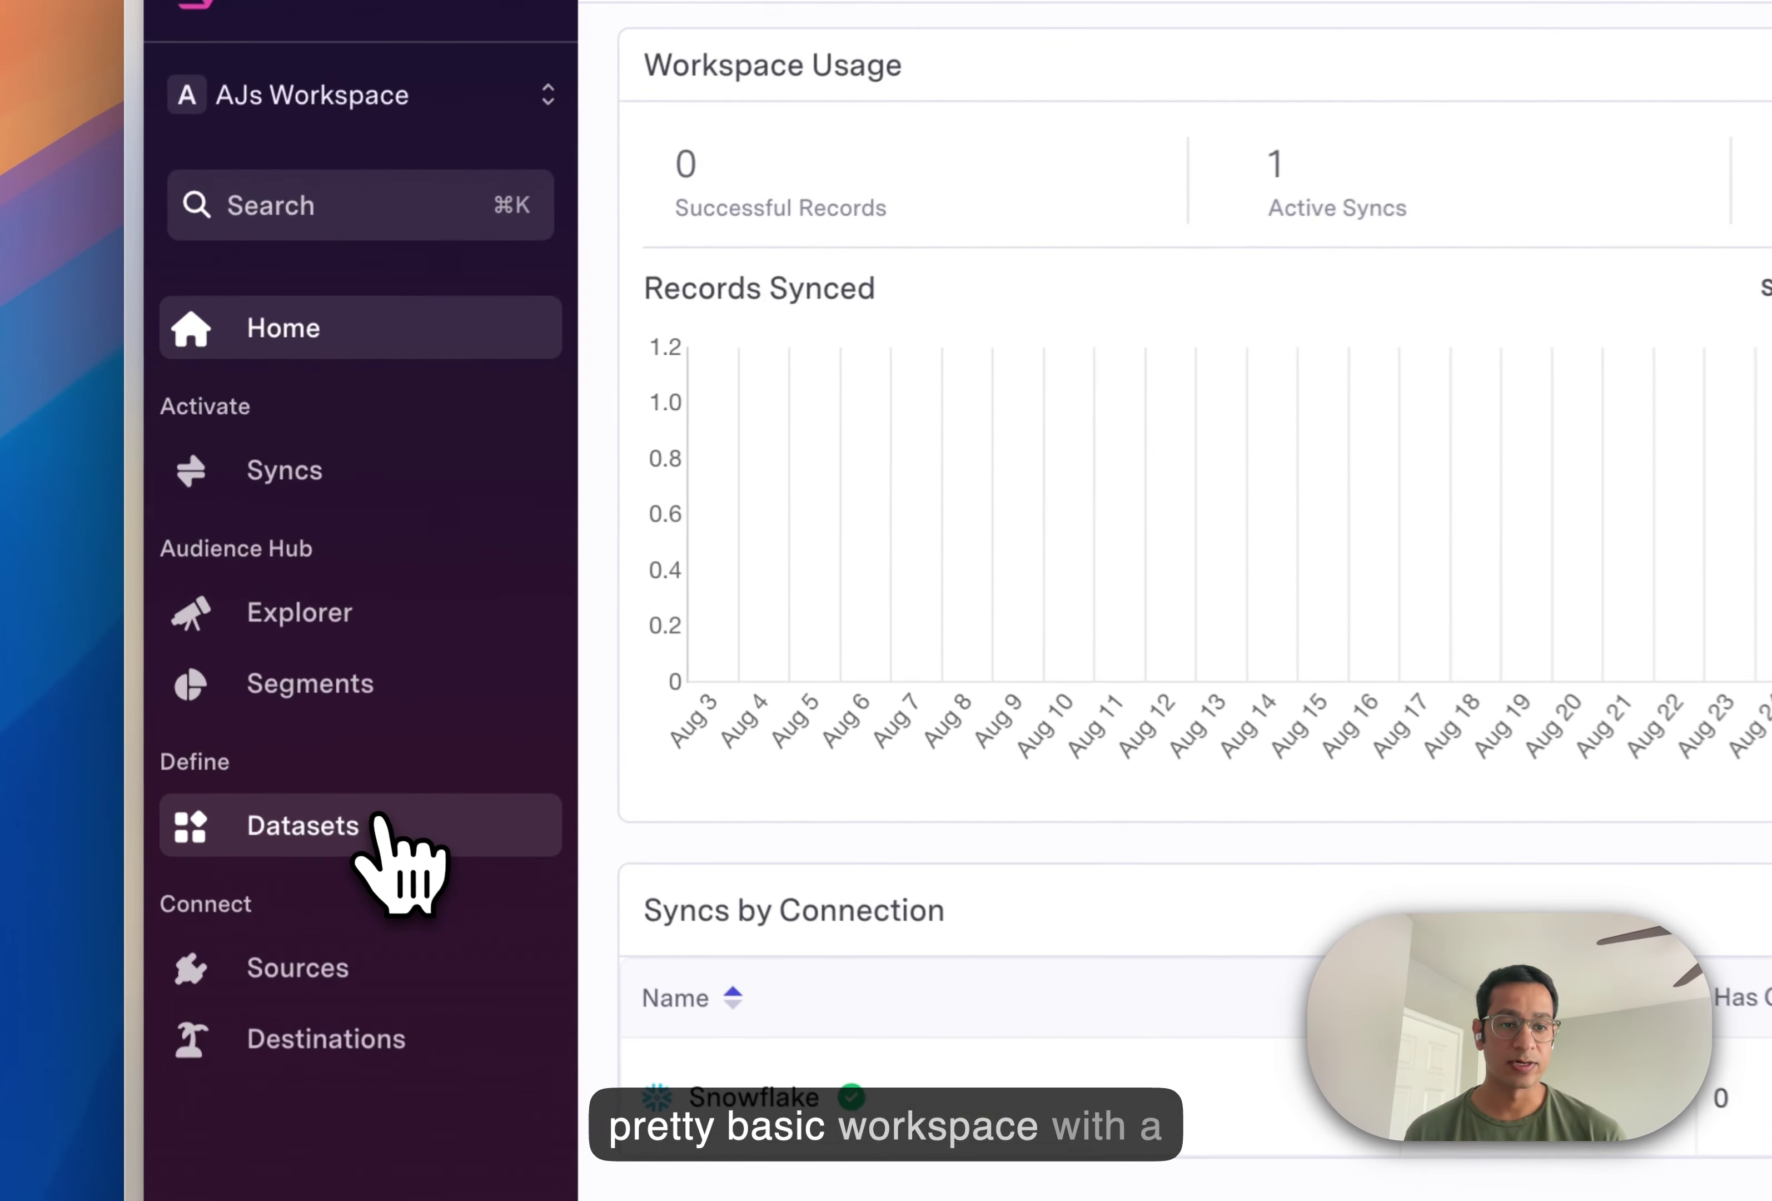
Step: Open the Company dataset and choose to add a GPT computed column
left_click(257, 608)
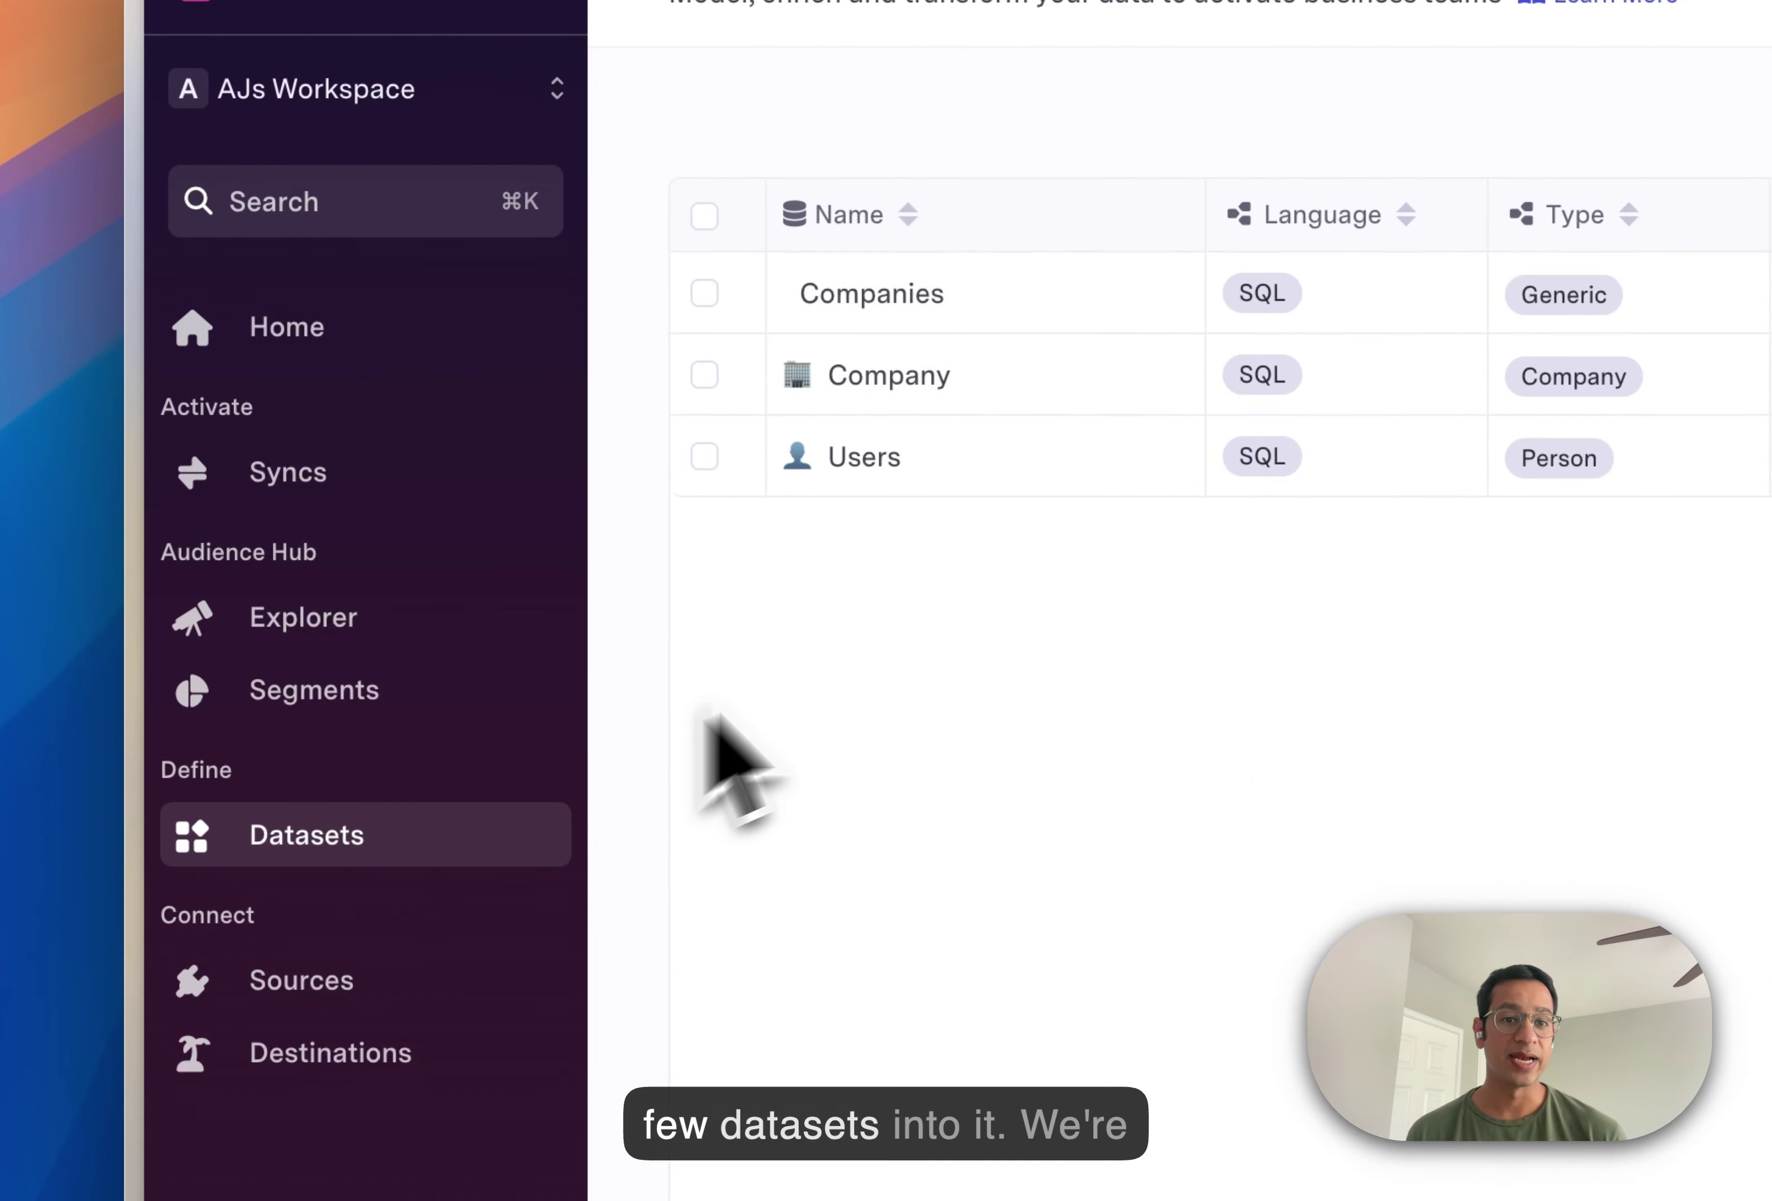
left_click(888, 379)
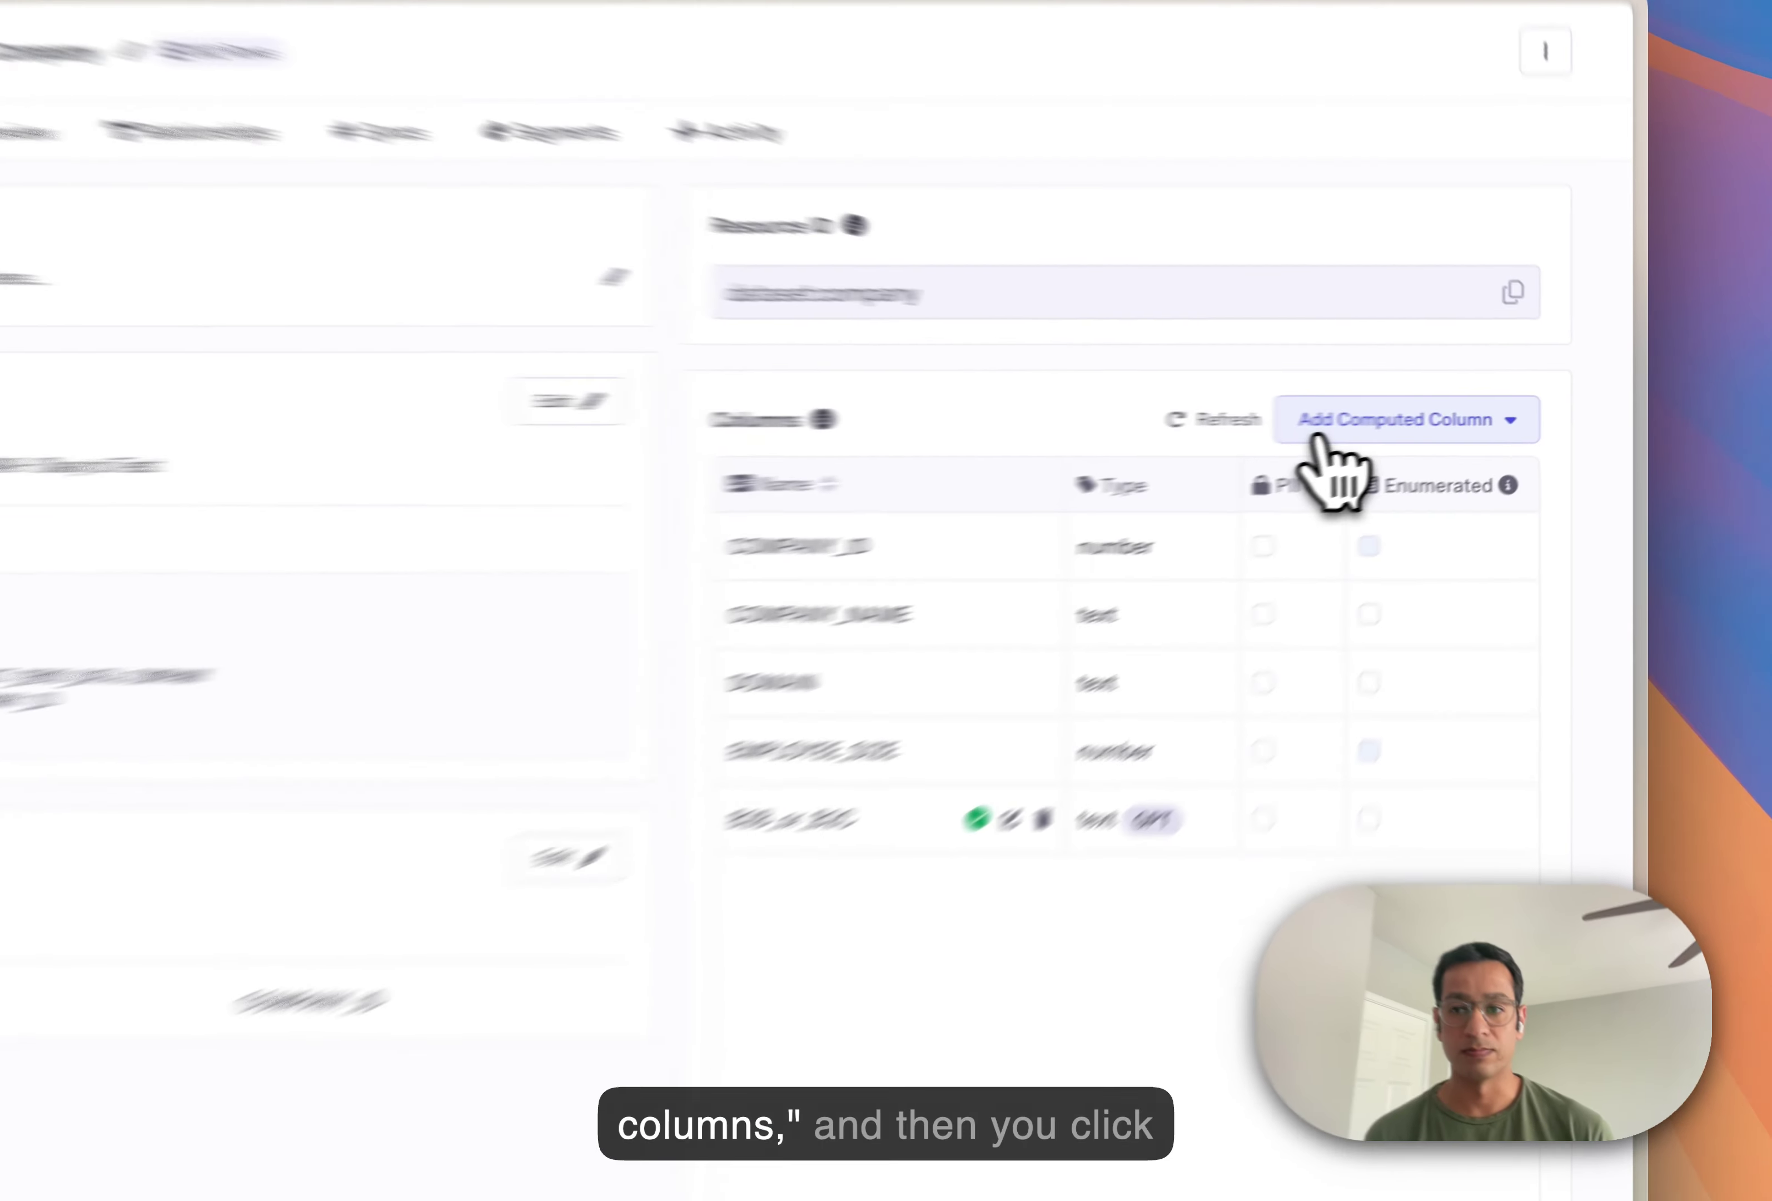
left_click(1429, 421)
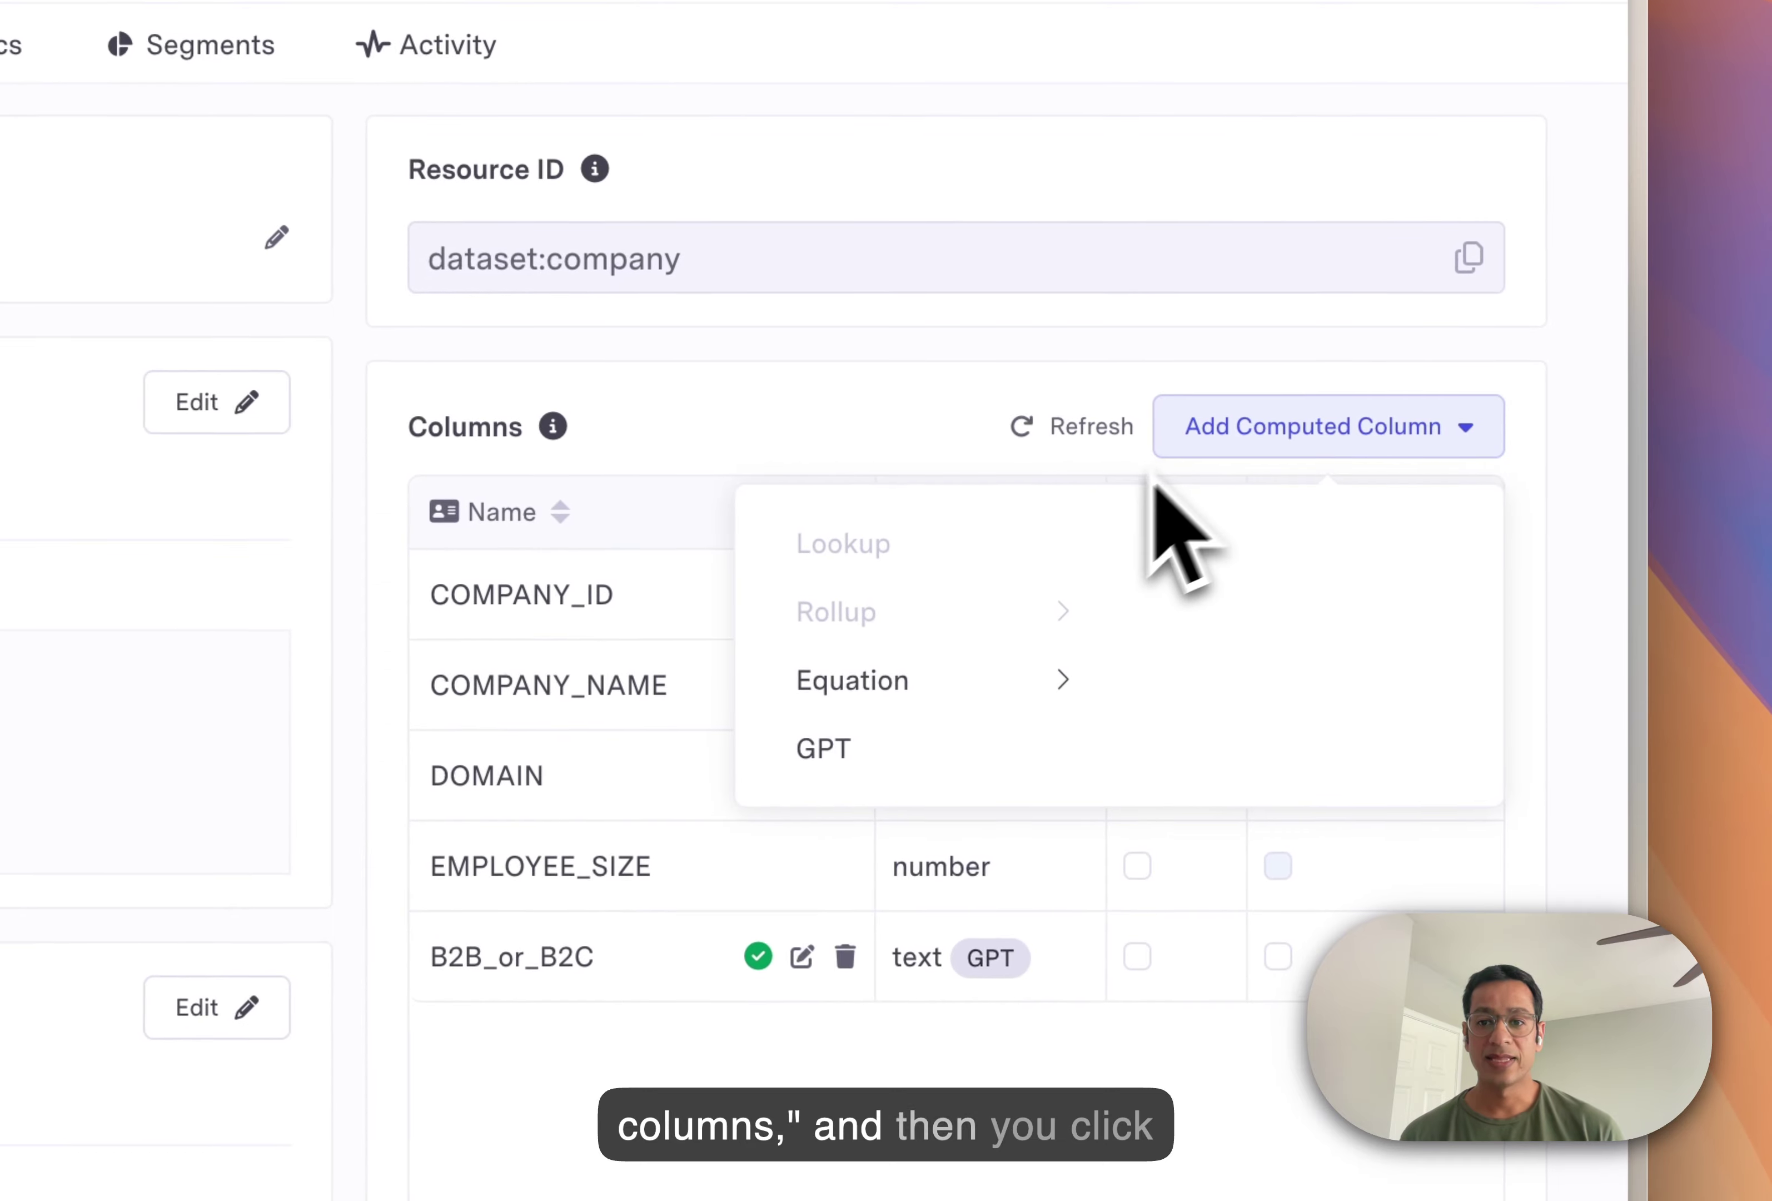
left_click(874, 755)
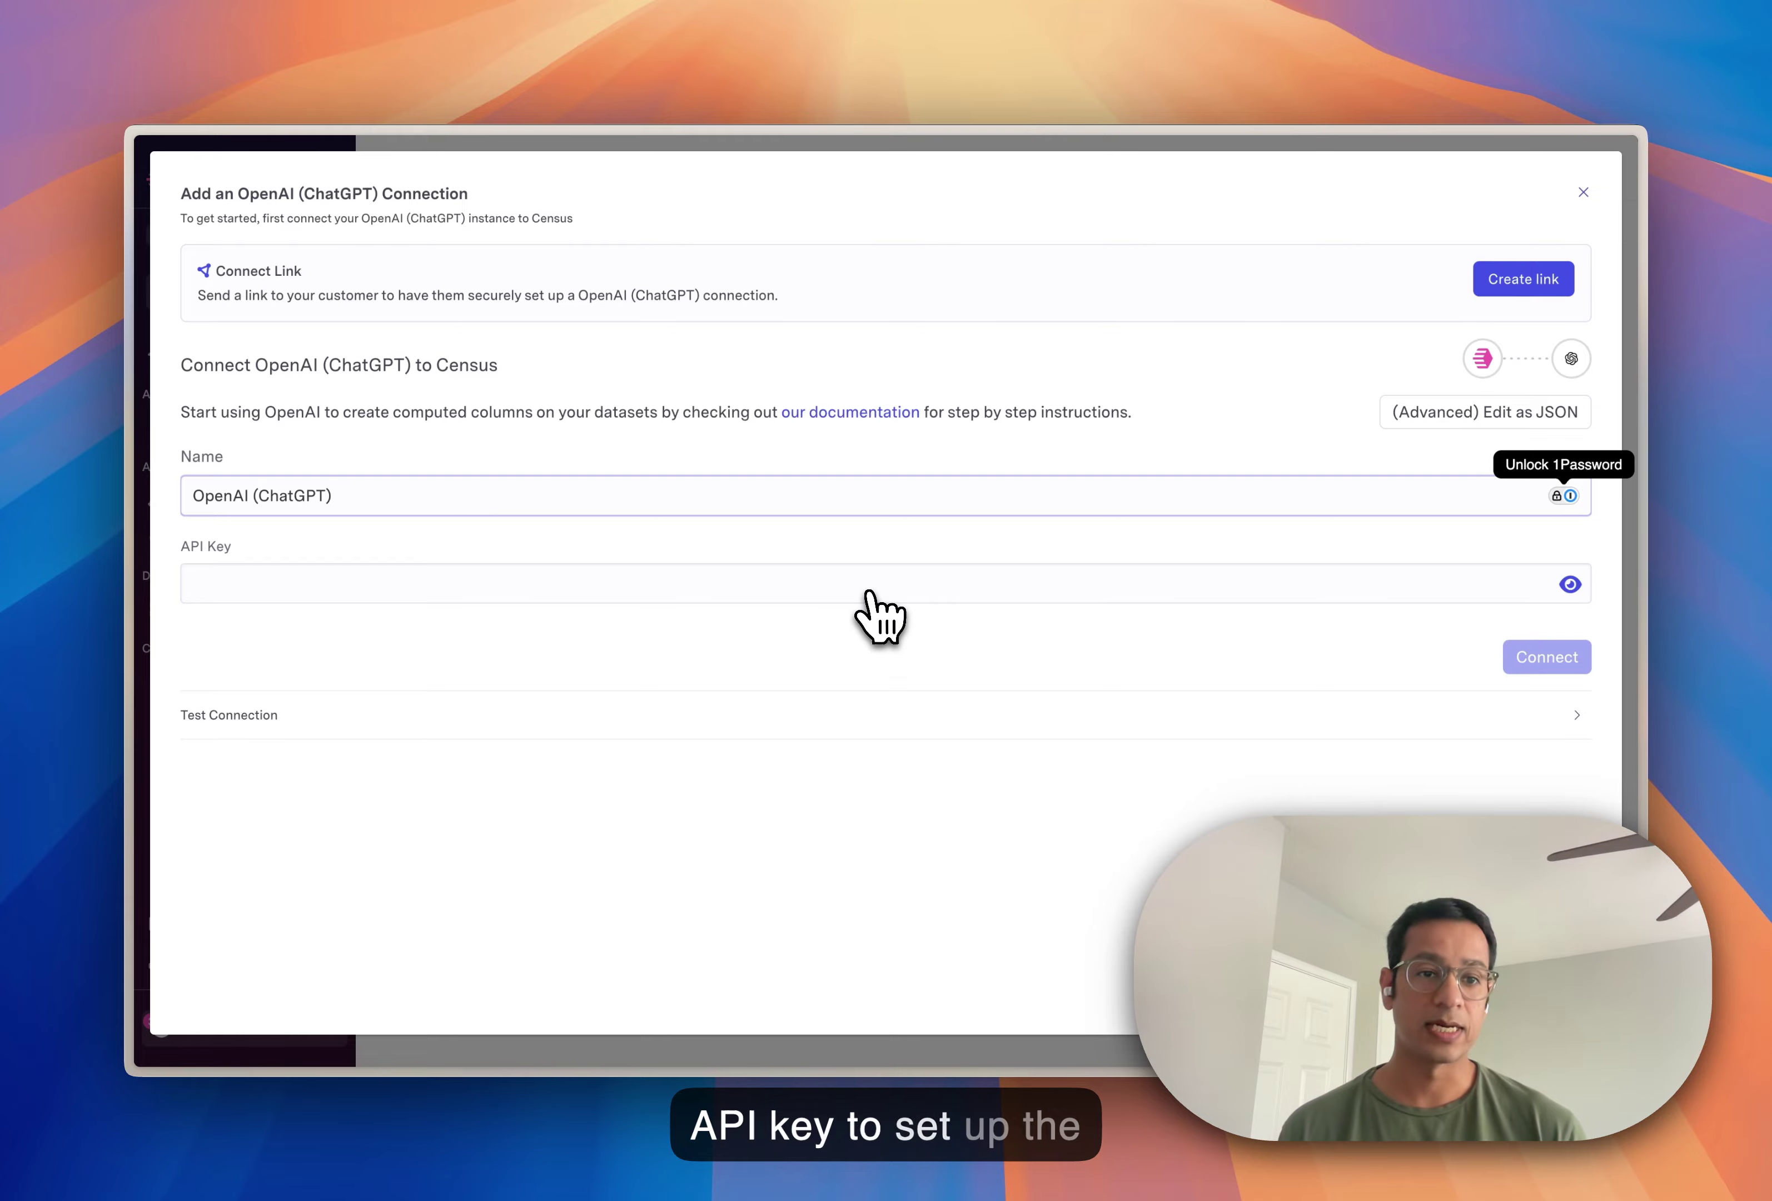
Step: Paste the OpenAI API key from the API keys tab and connect OpenAI (ChatGPT)
key("super+s")
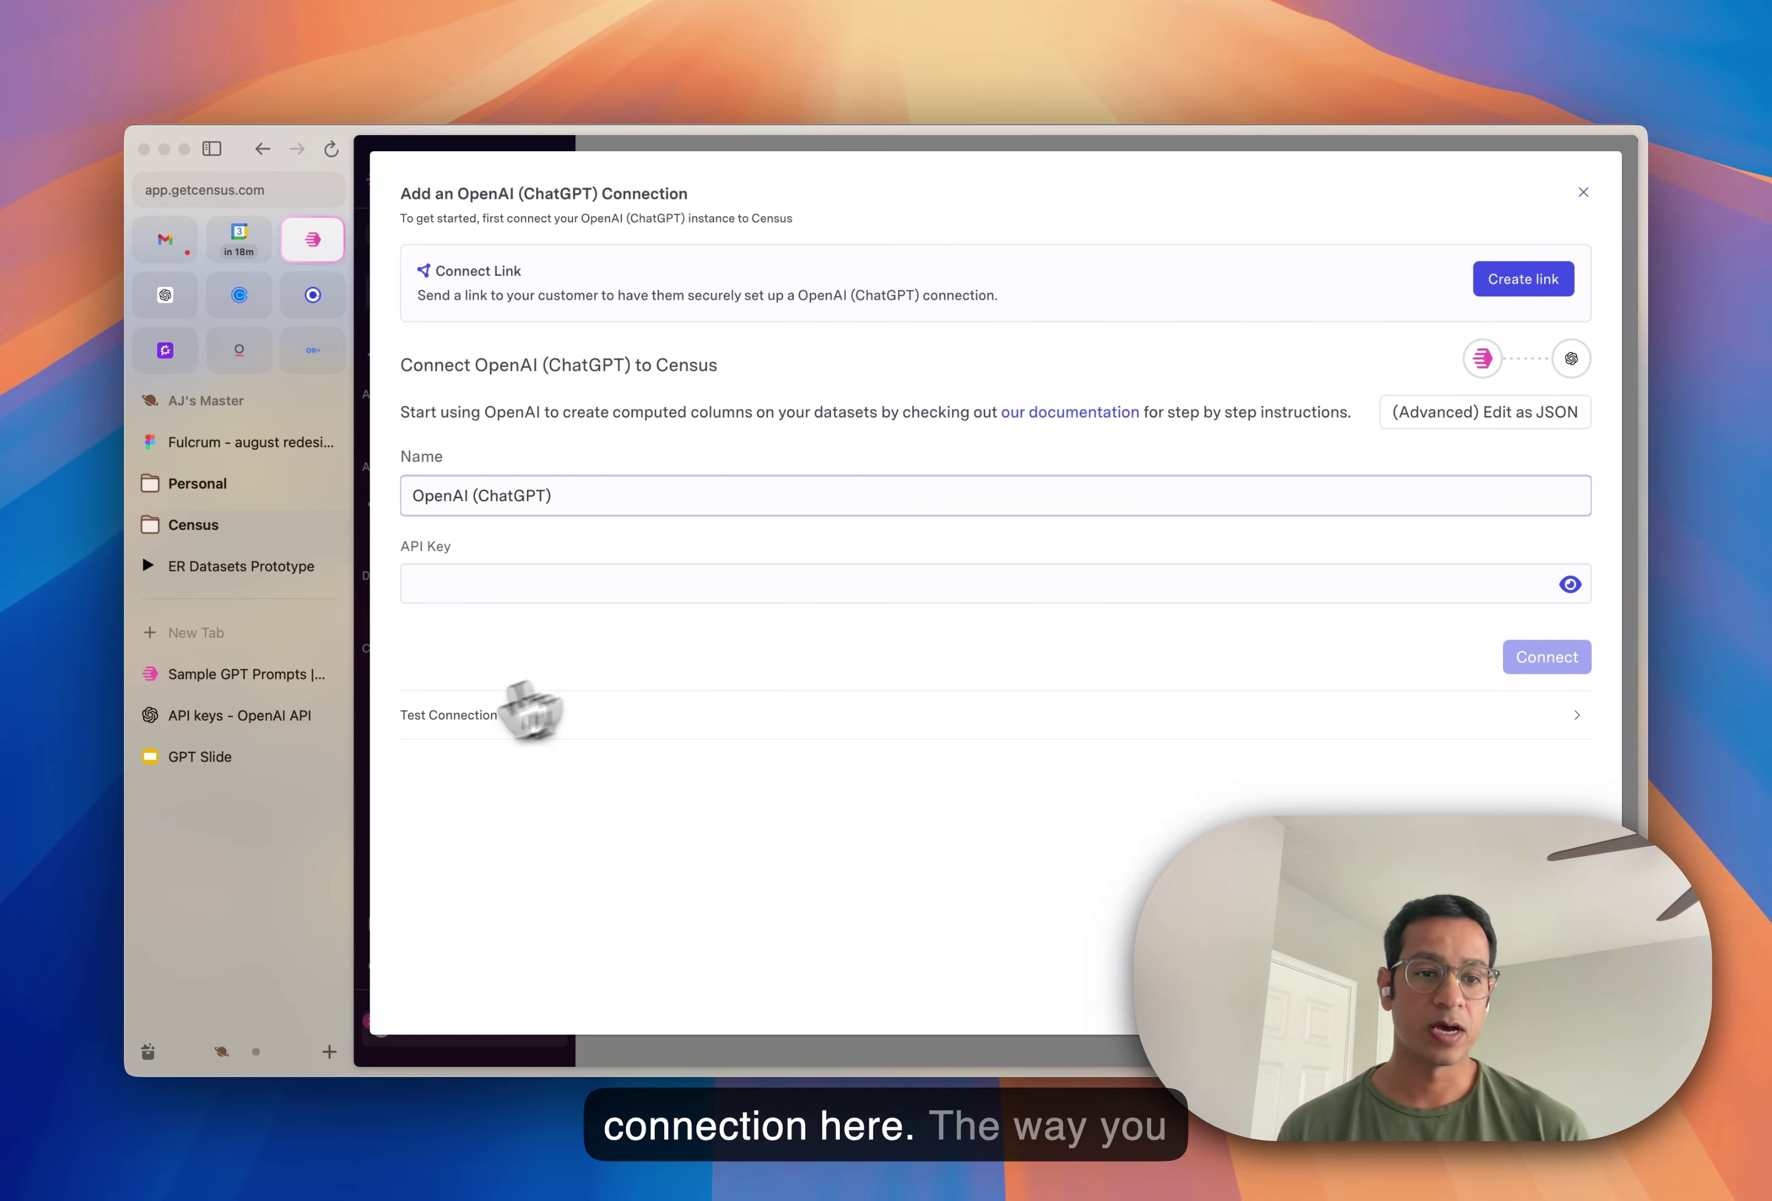
left_click(288, 716)
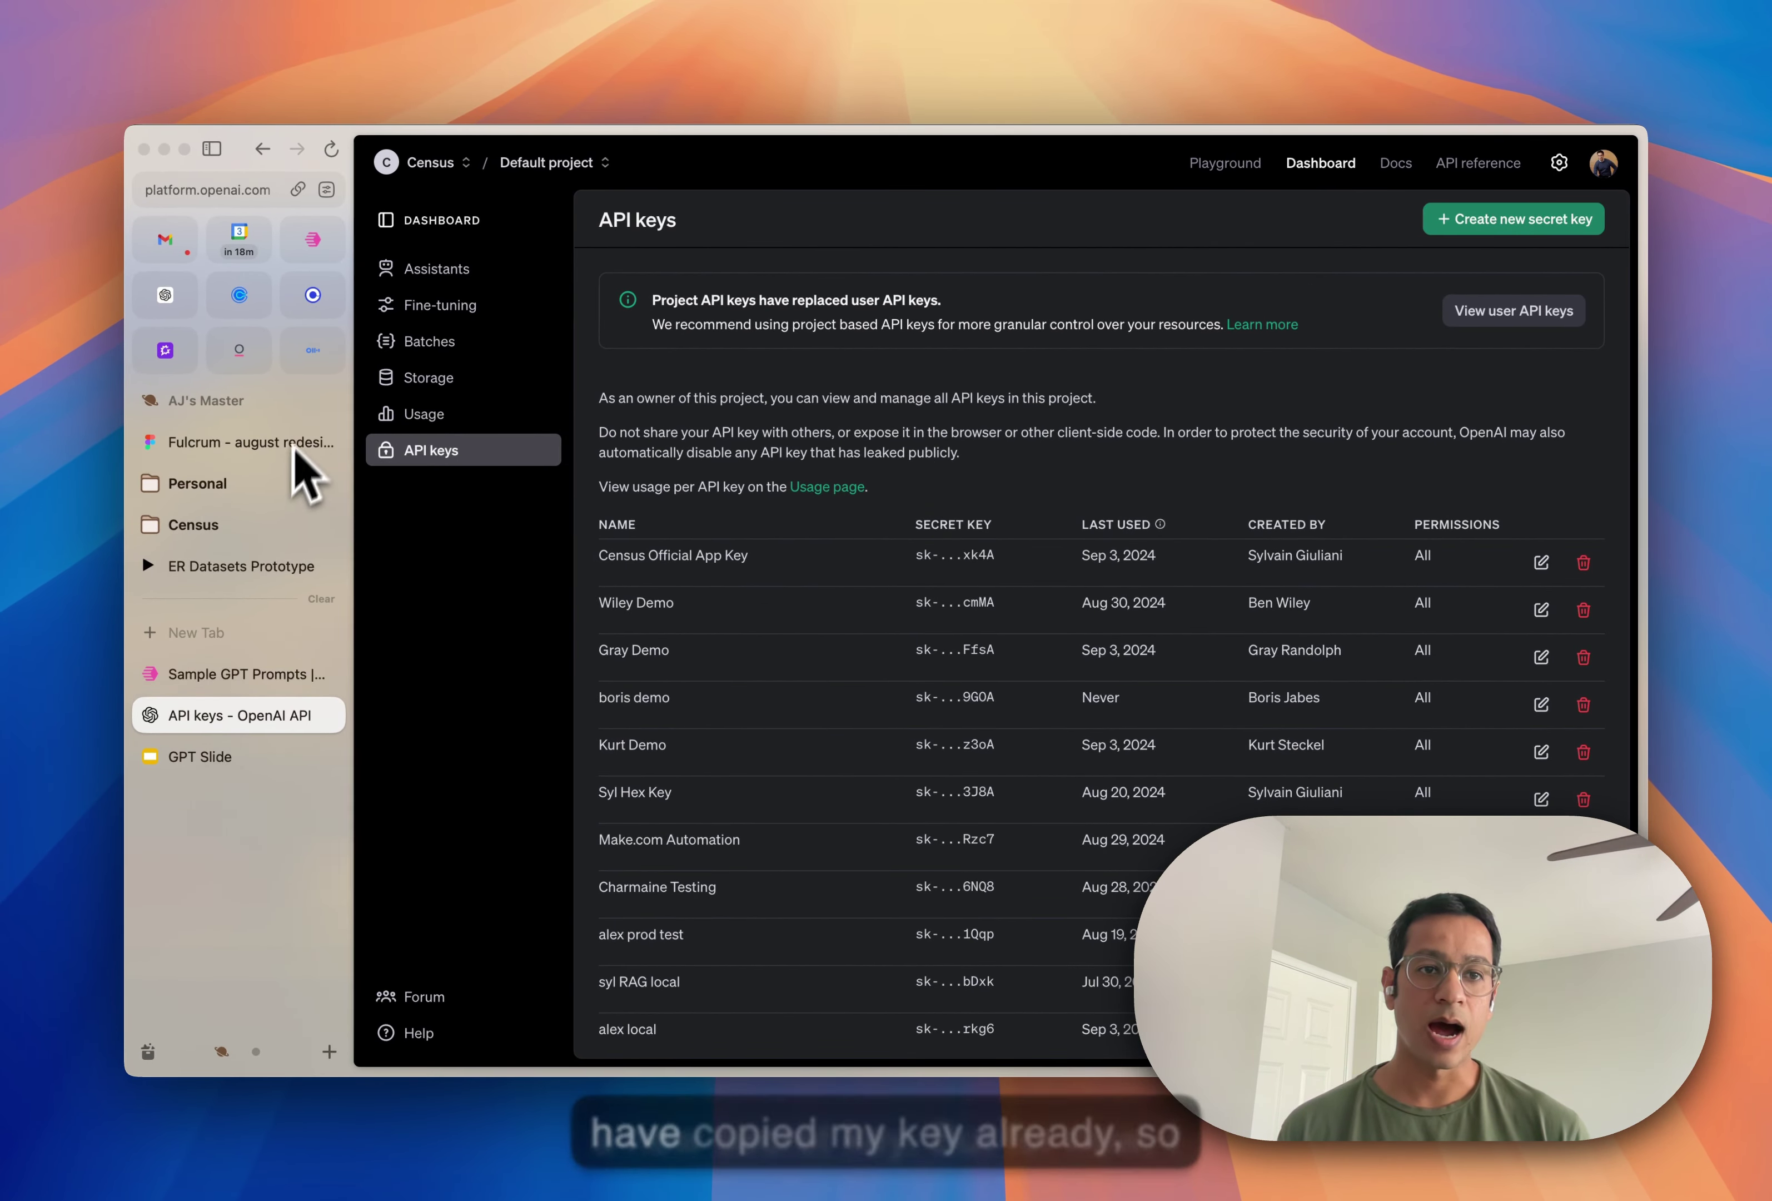
left_click(311, 252)
left_click(1103, 585)
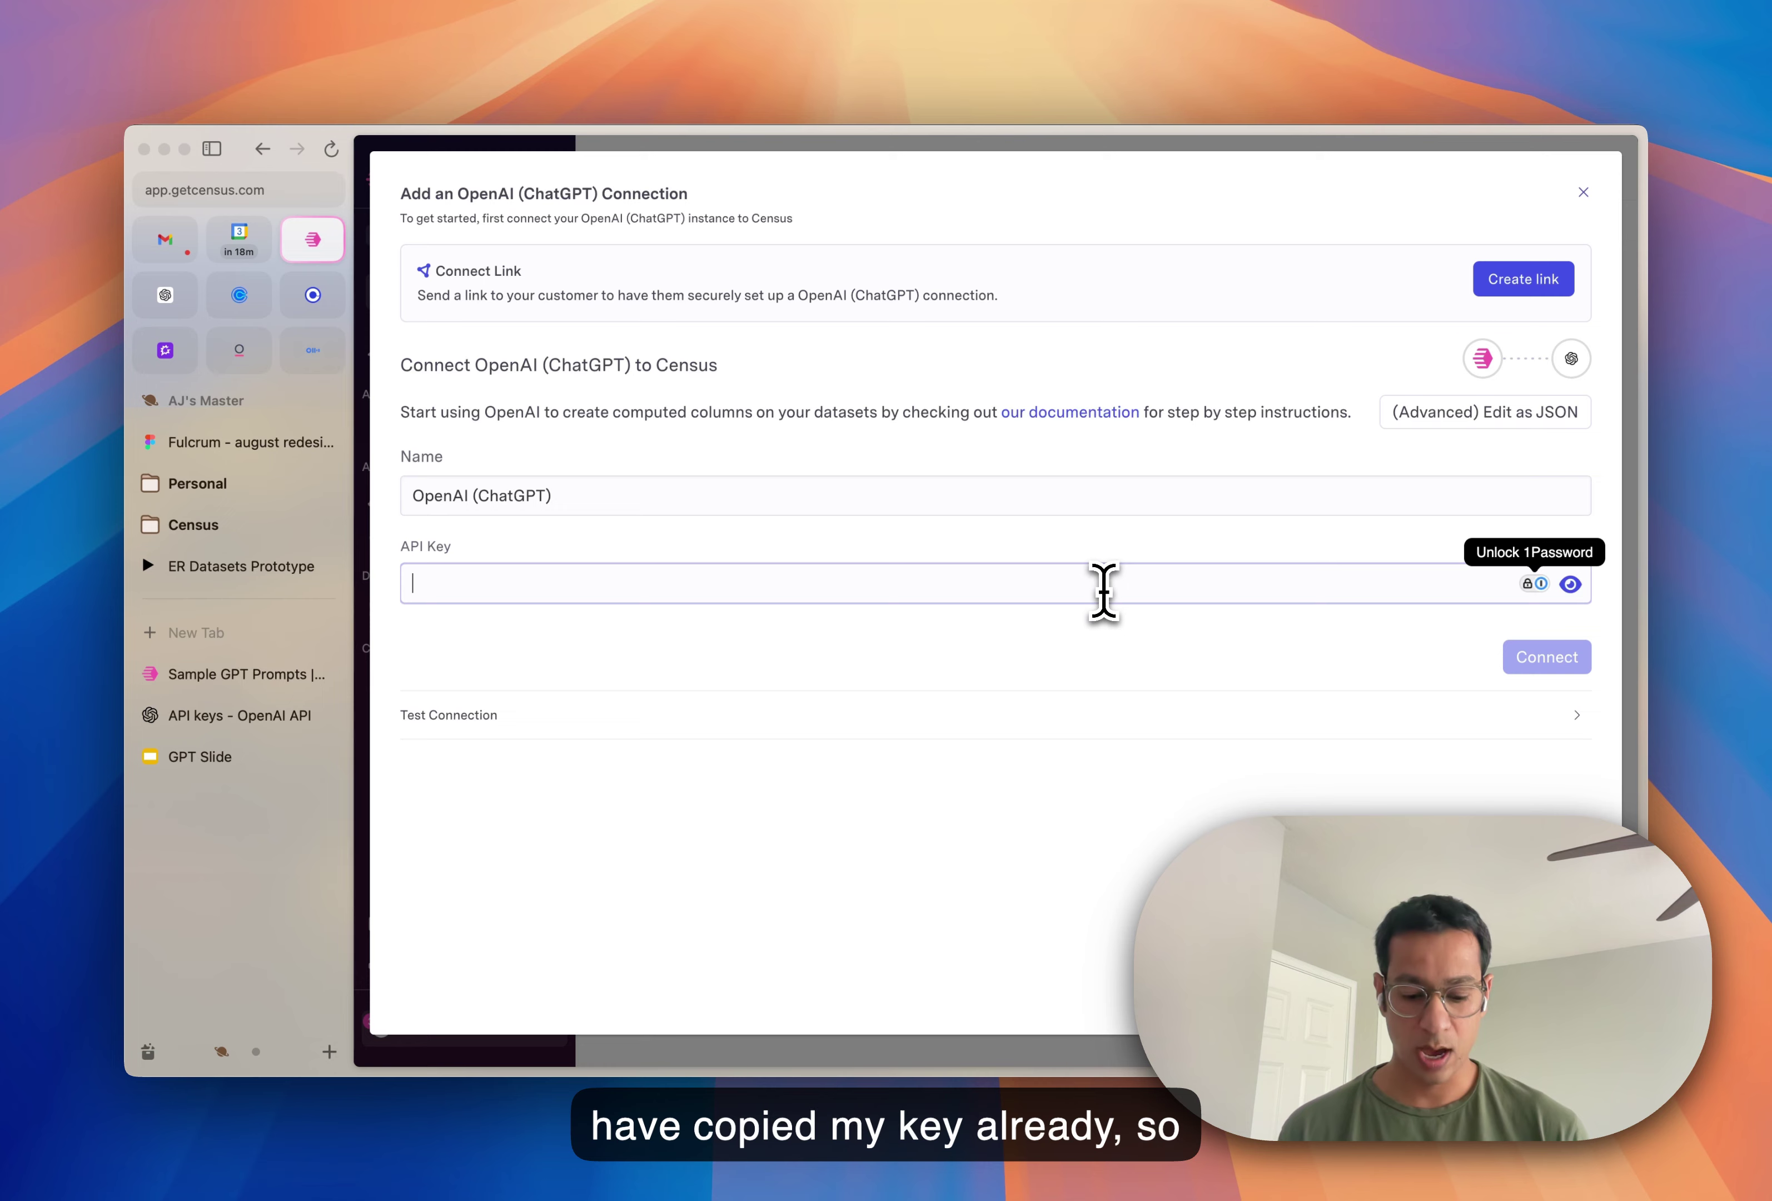
key("super+v")
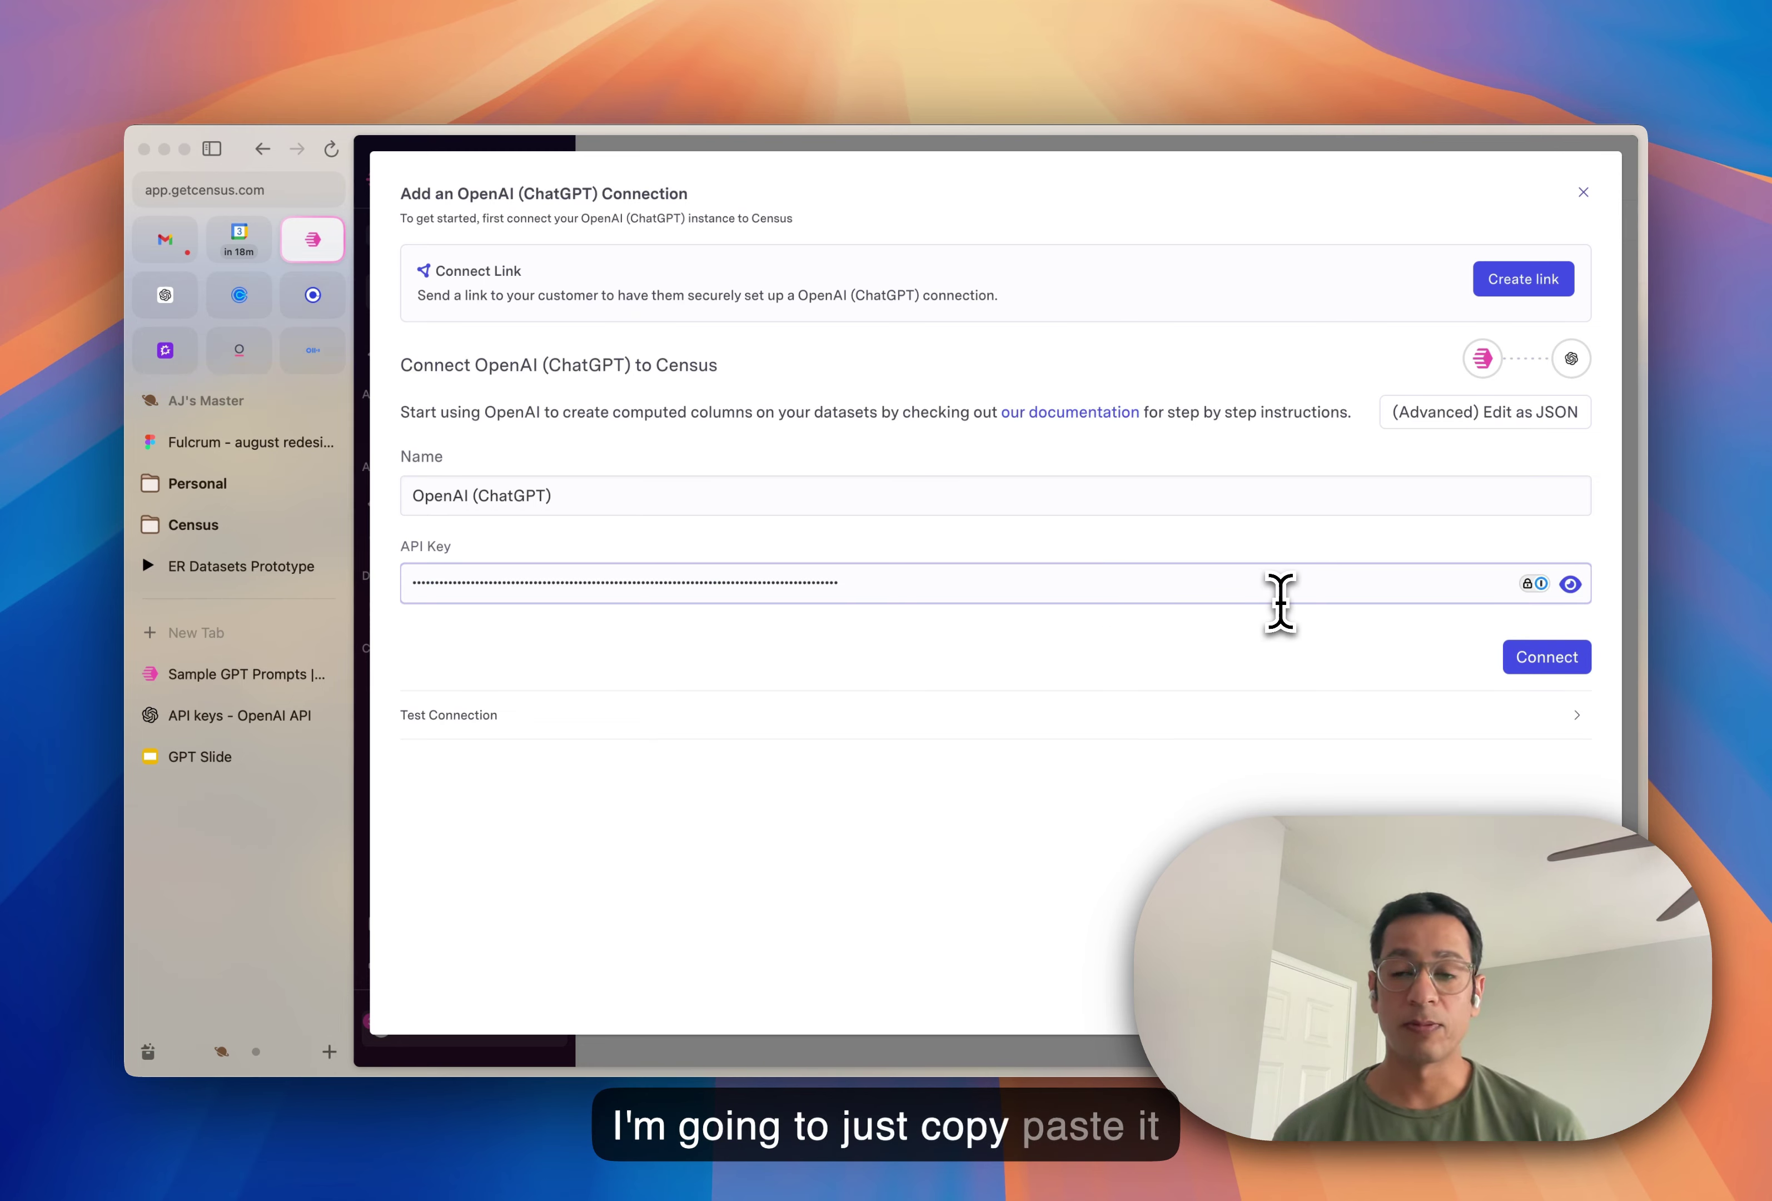
left_click(1557, 664)
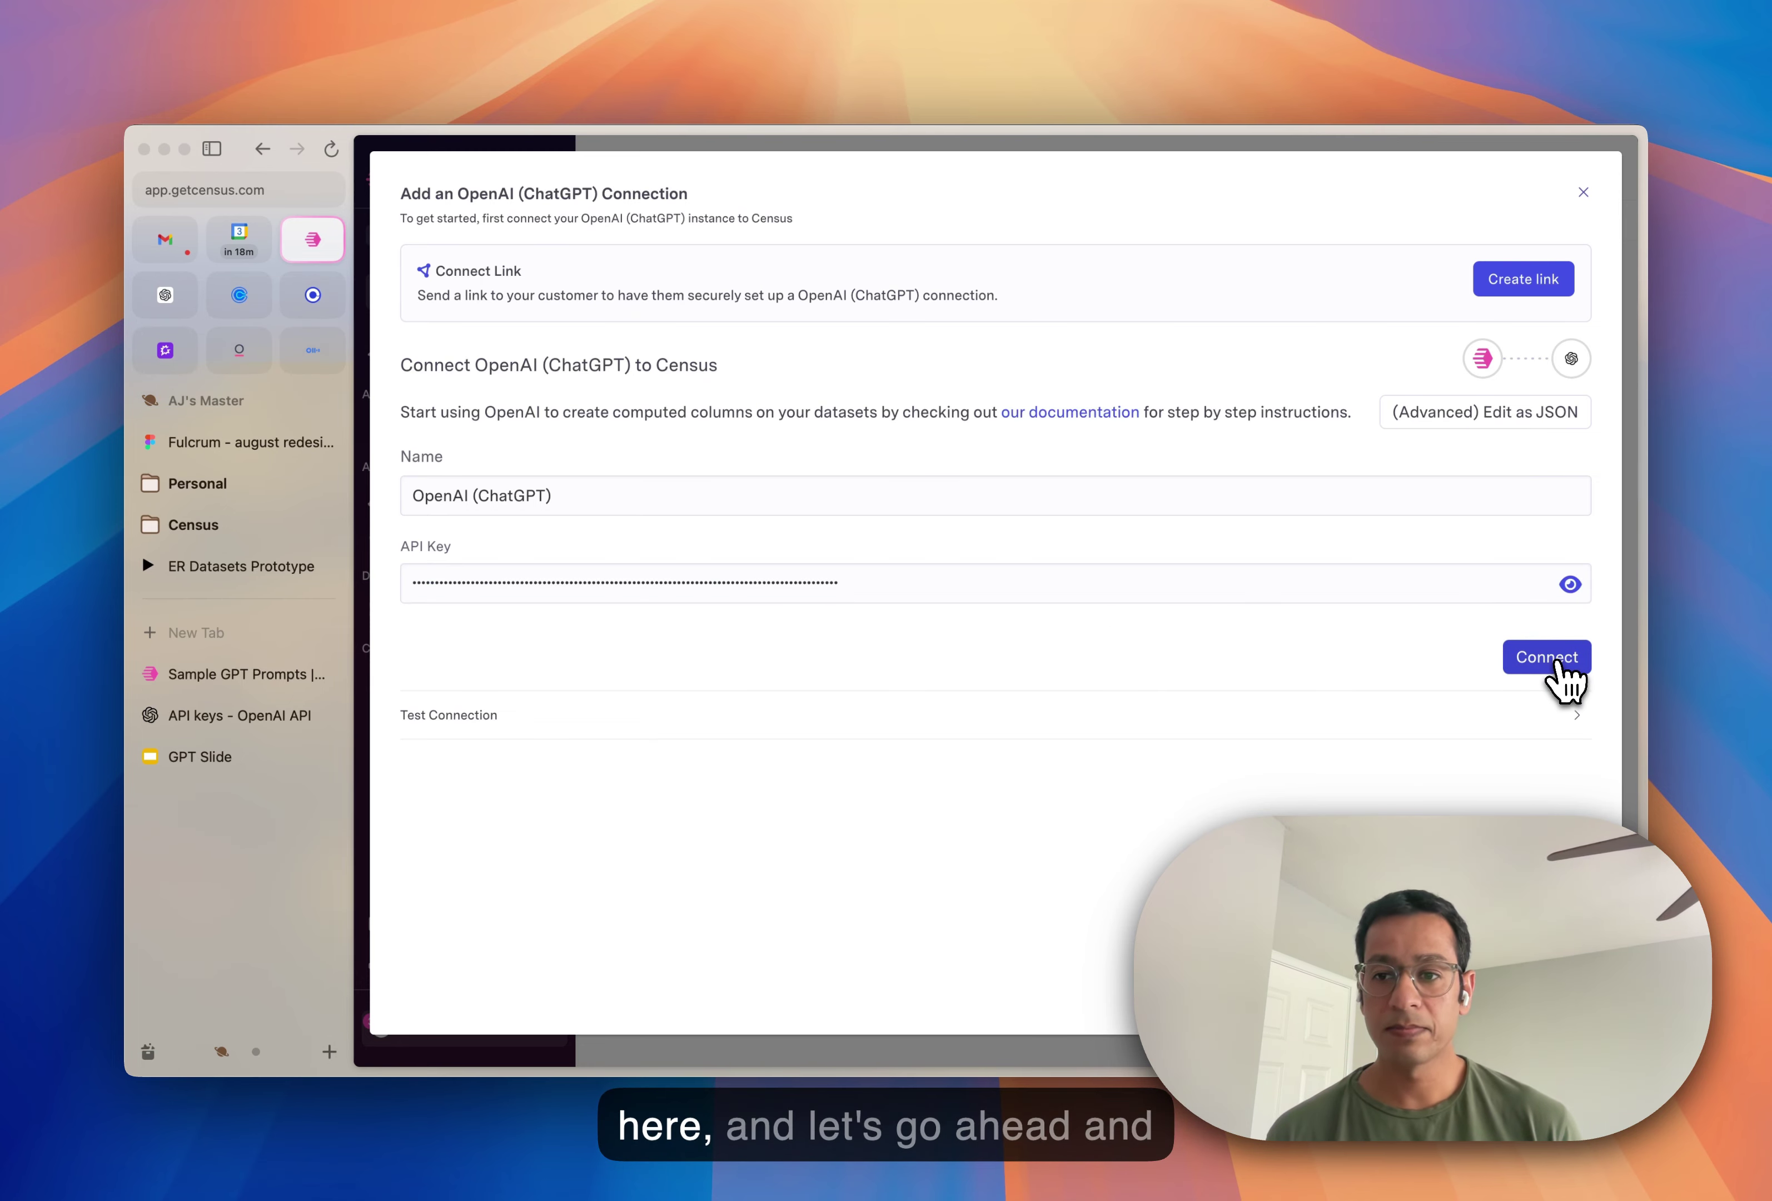
left_click(1557, 663)
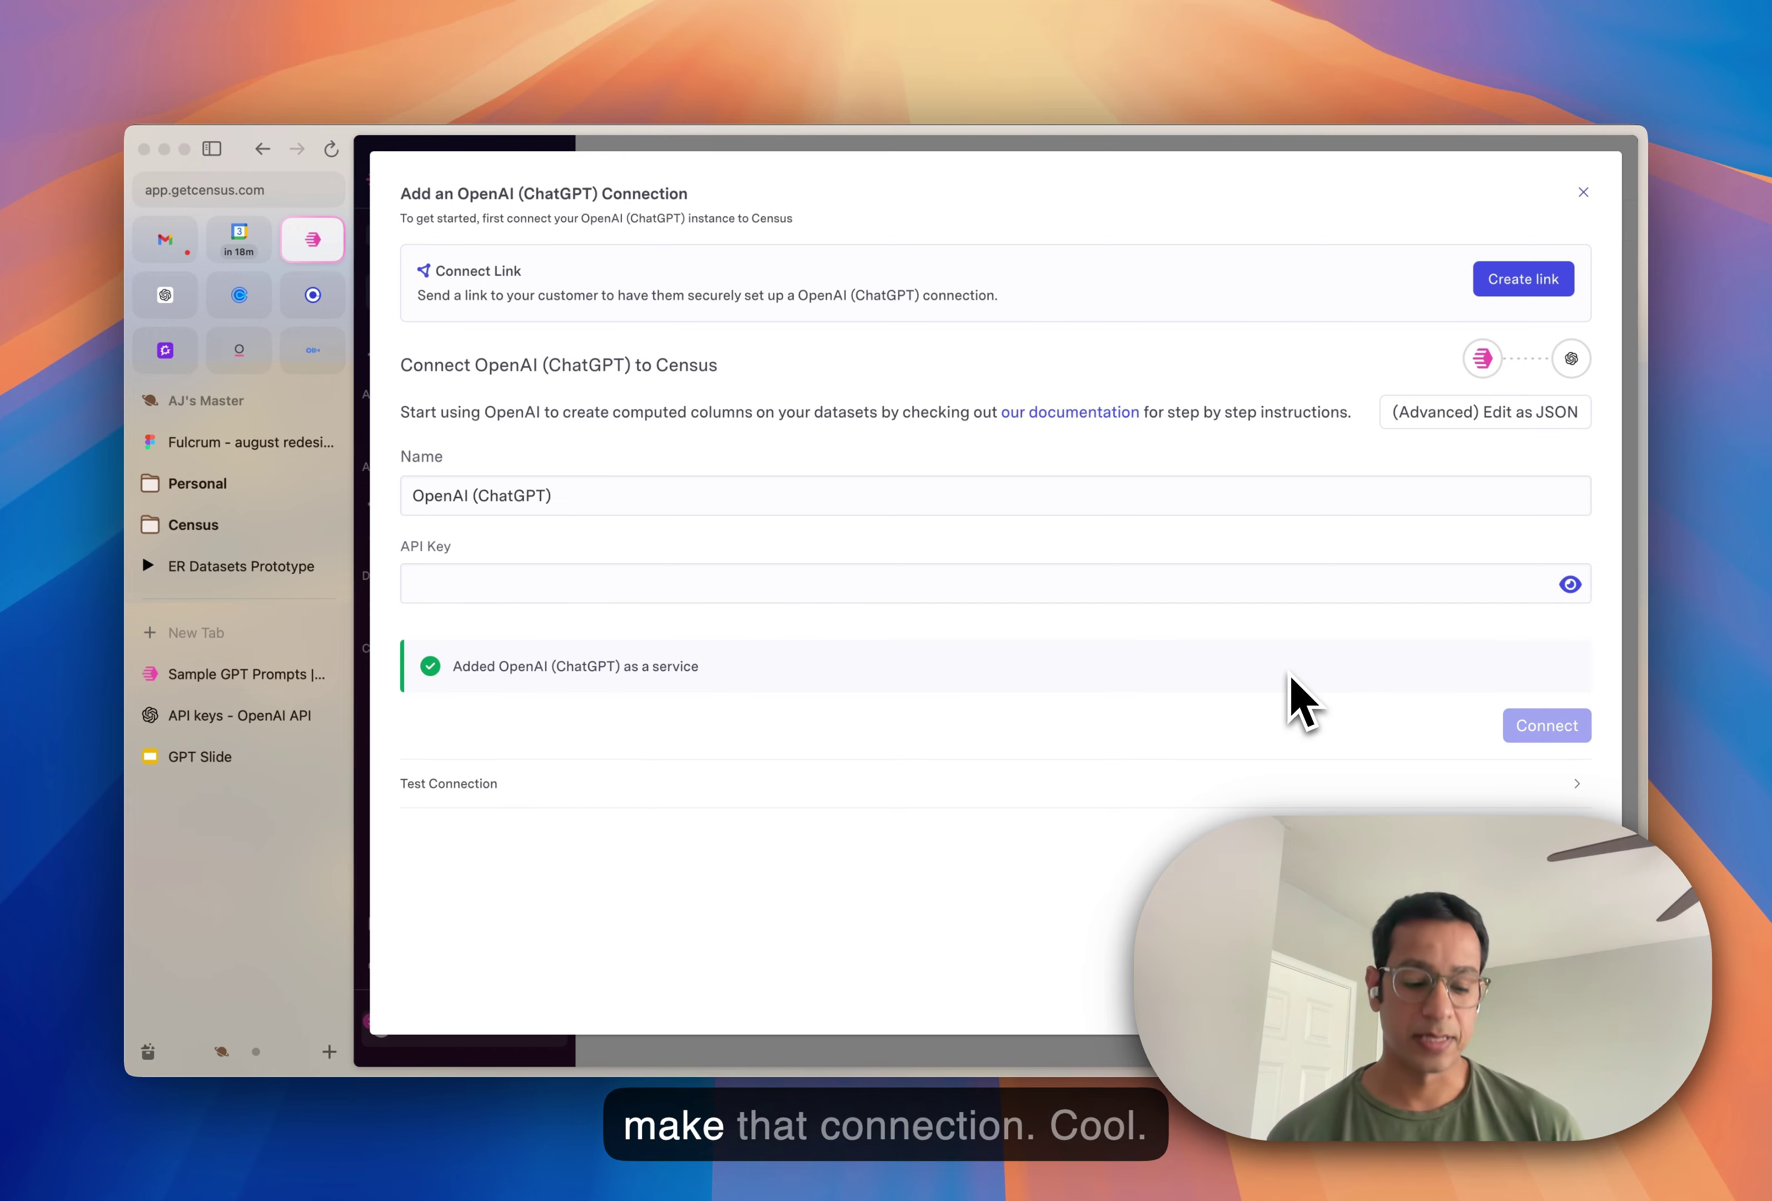
Step: Name the new GPT column B2C_or_B2B and set its returned data type to Enum
key("super+s")
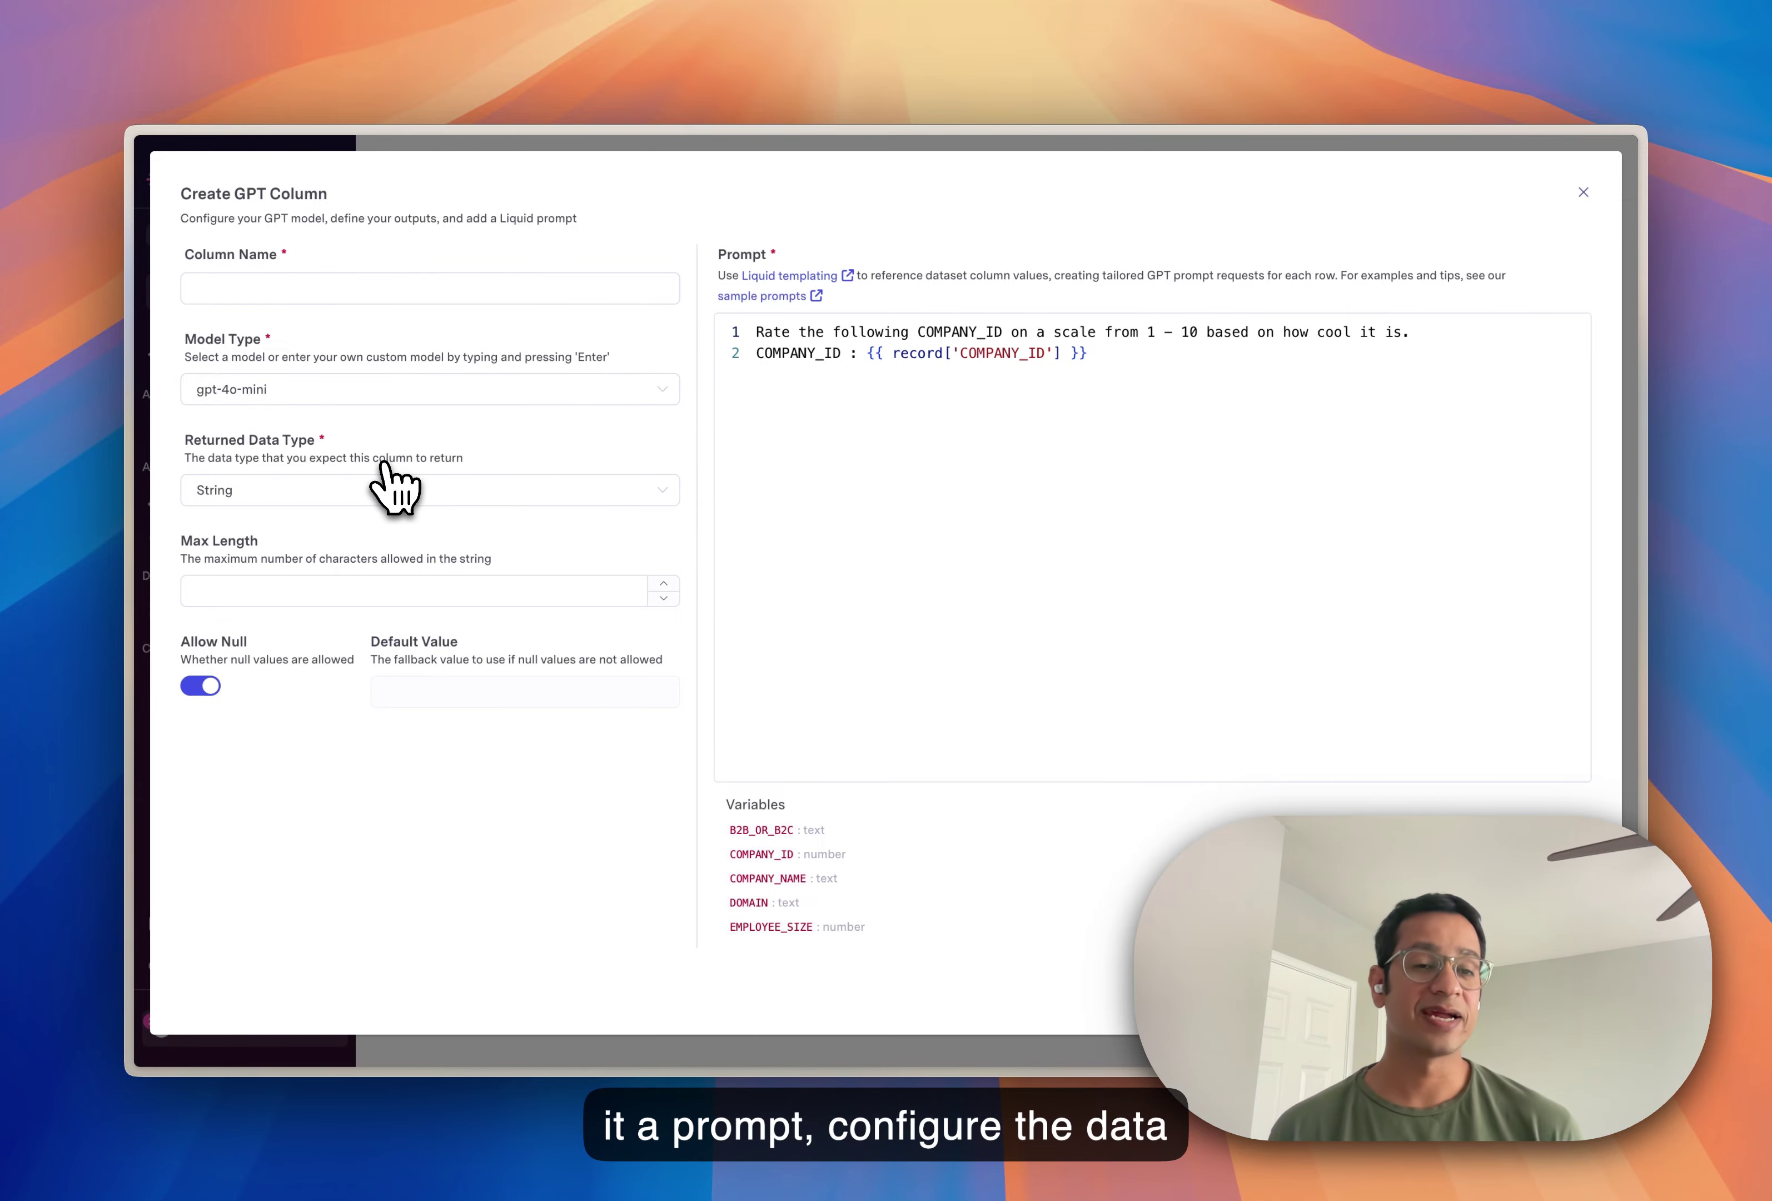
left_click(341, 290)
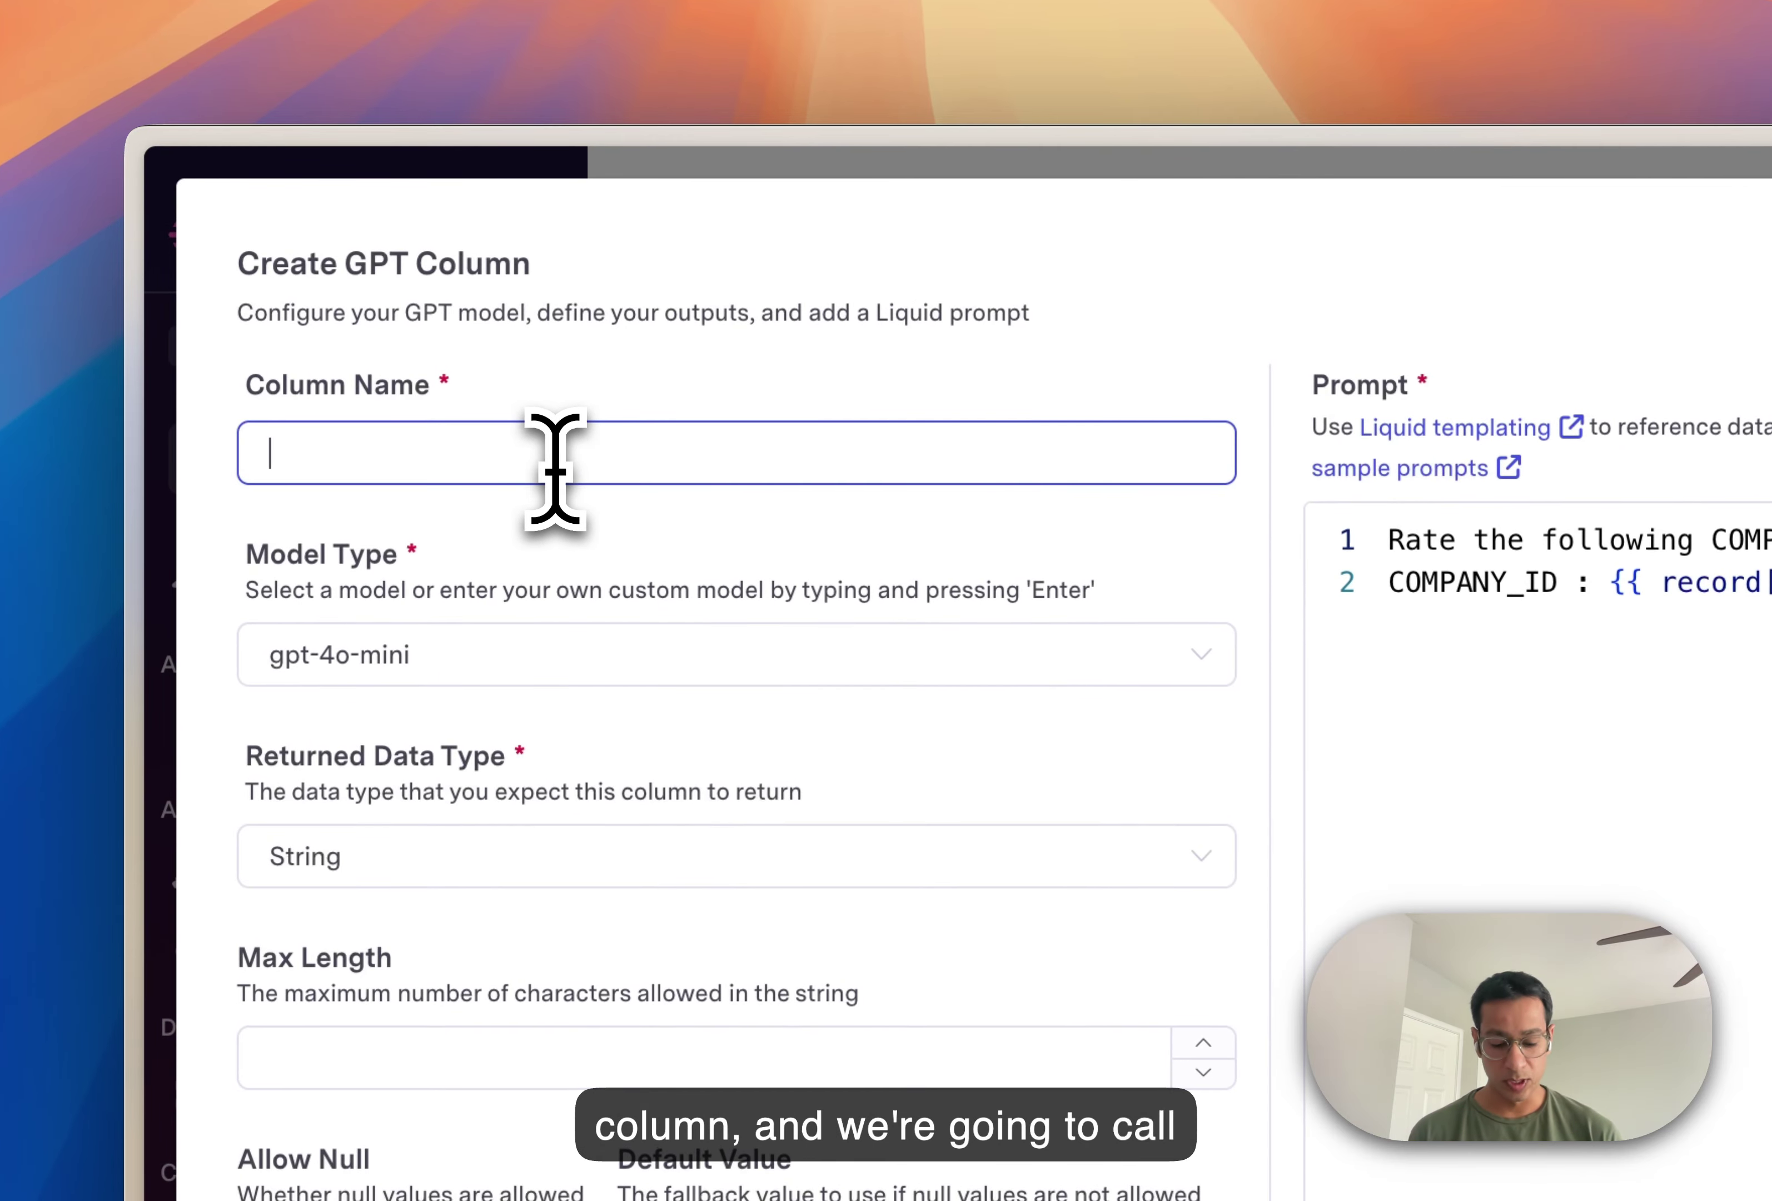
type("B2C_o")
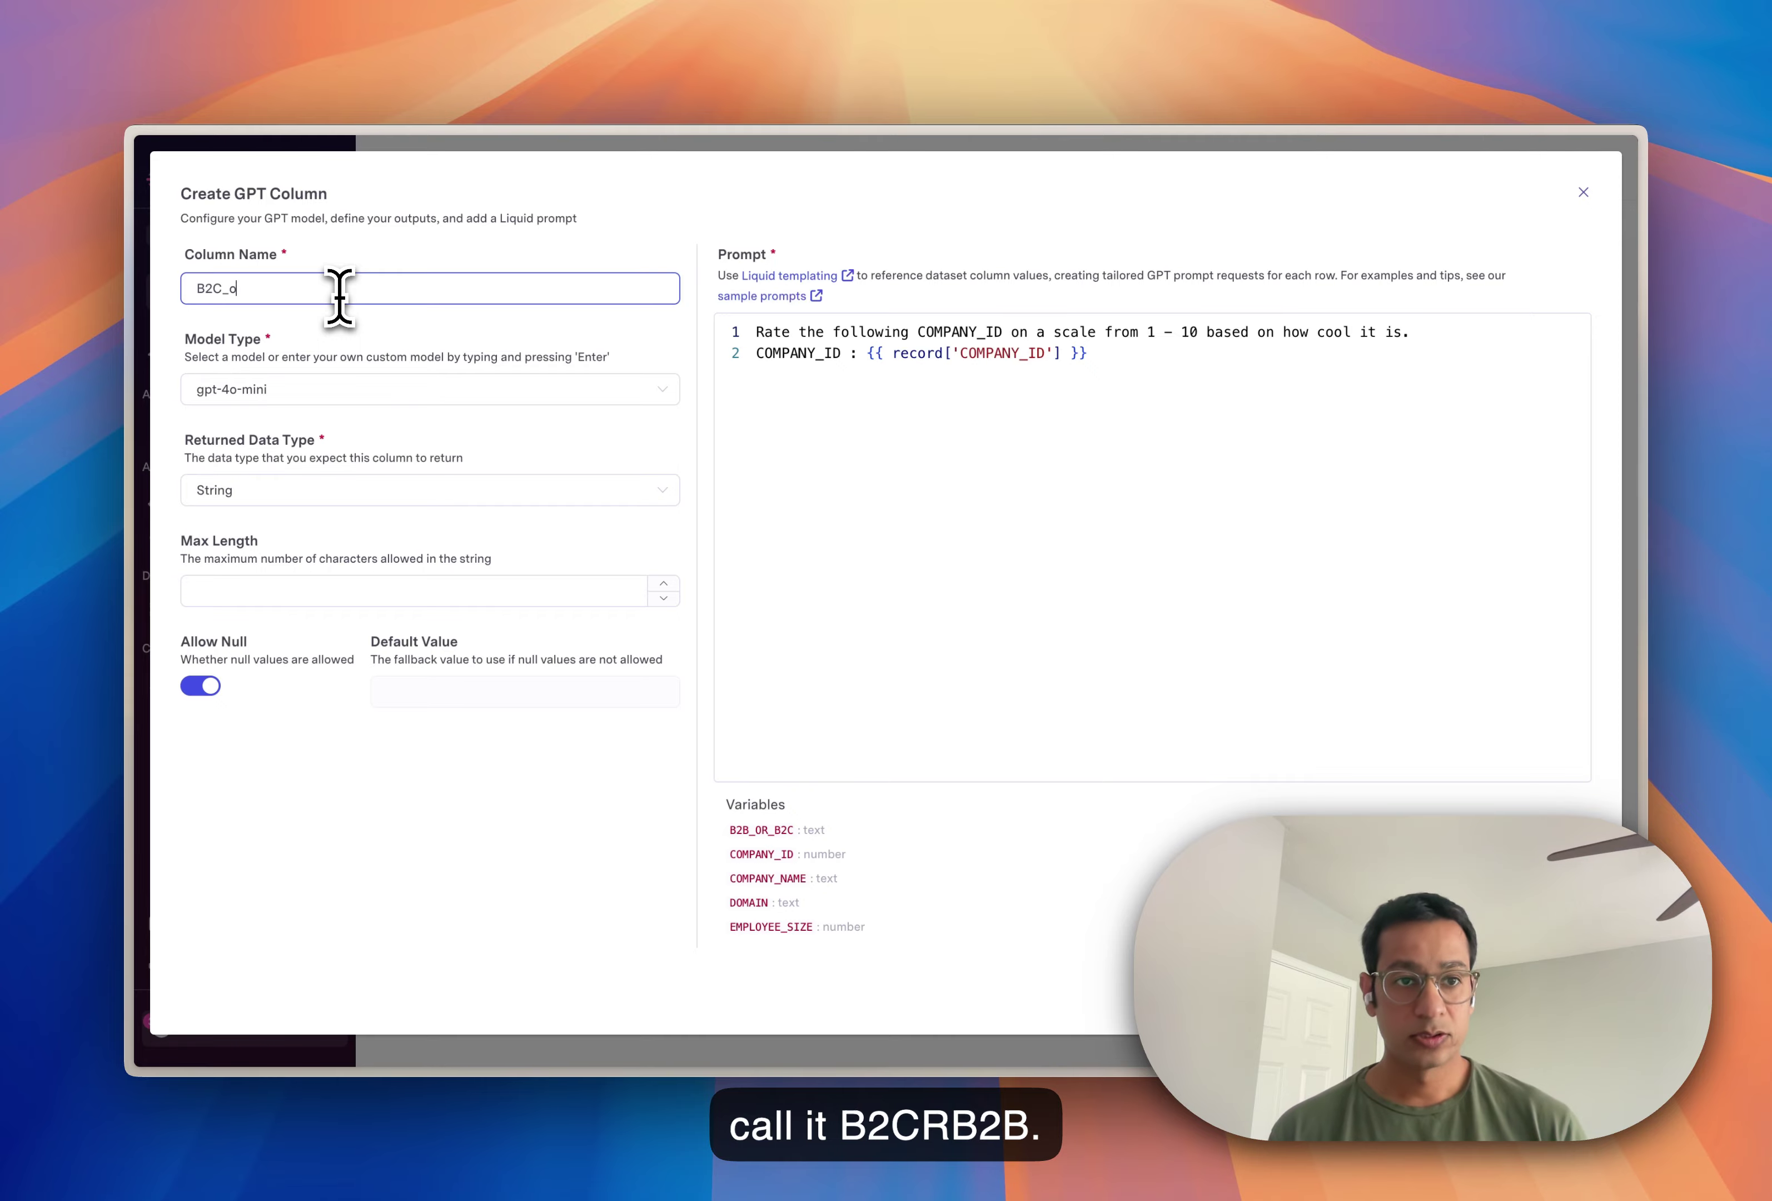
type("r_B2B")
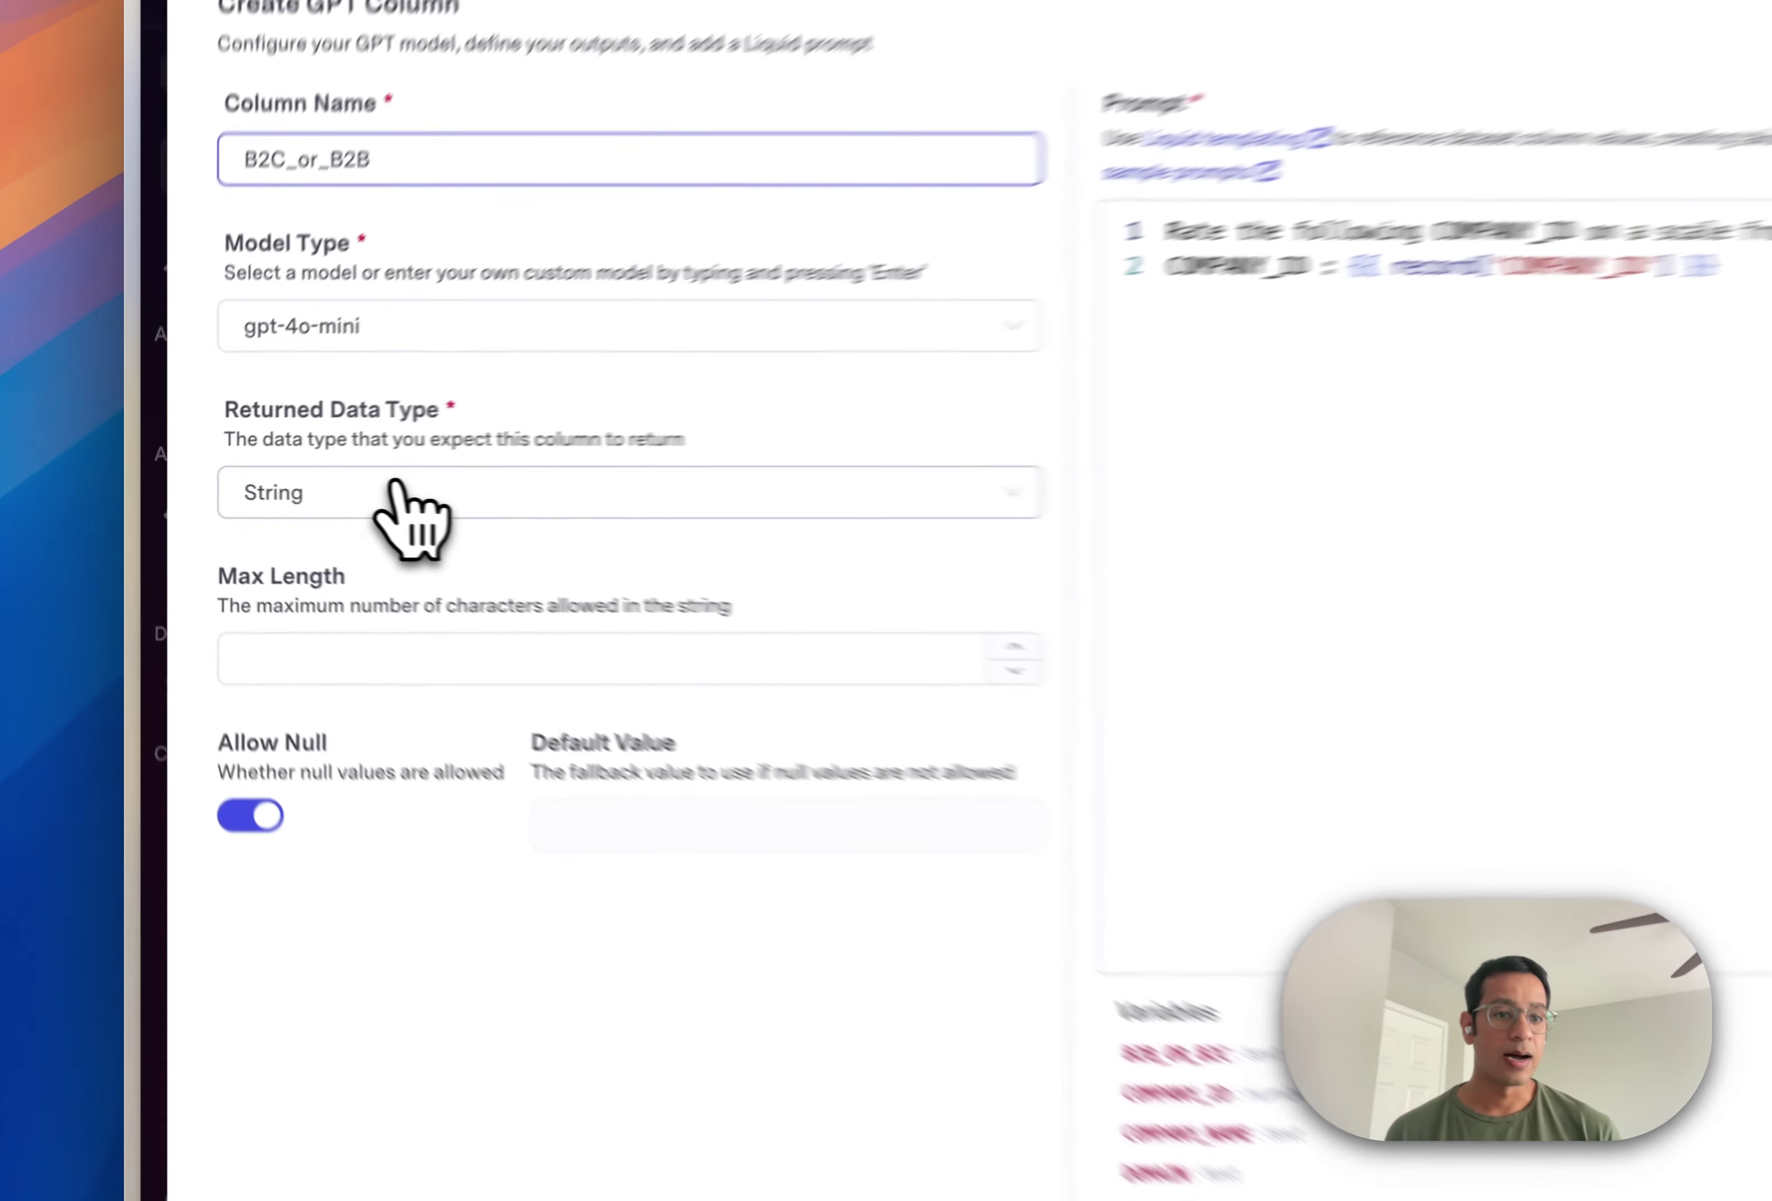
left_click(289, 488)
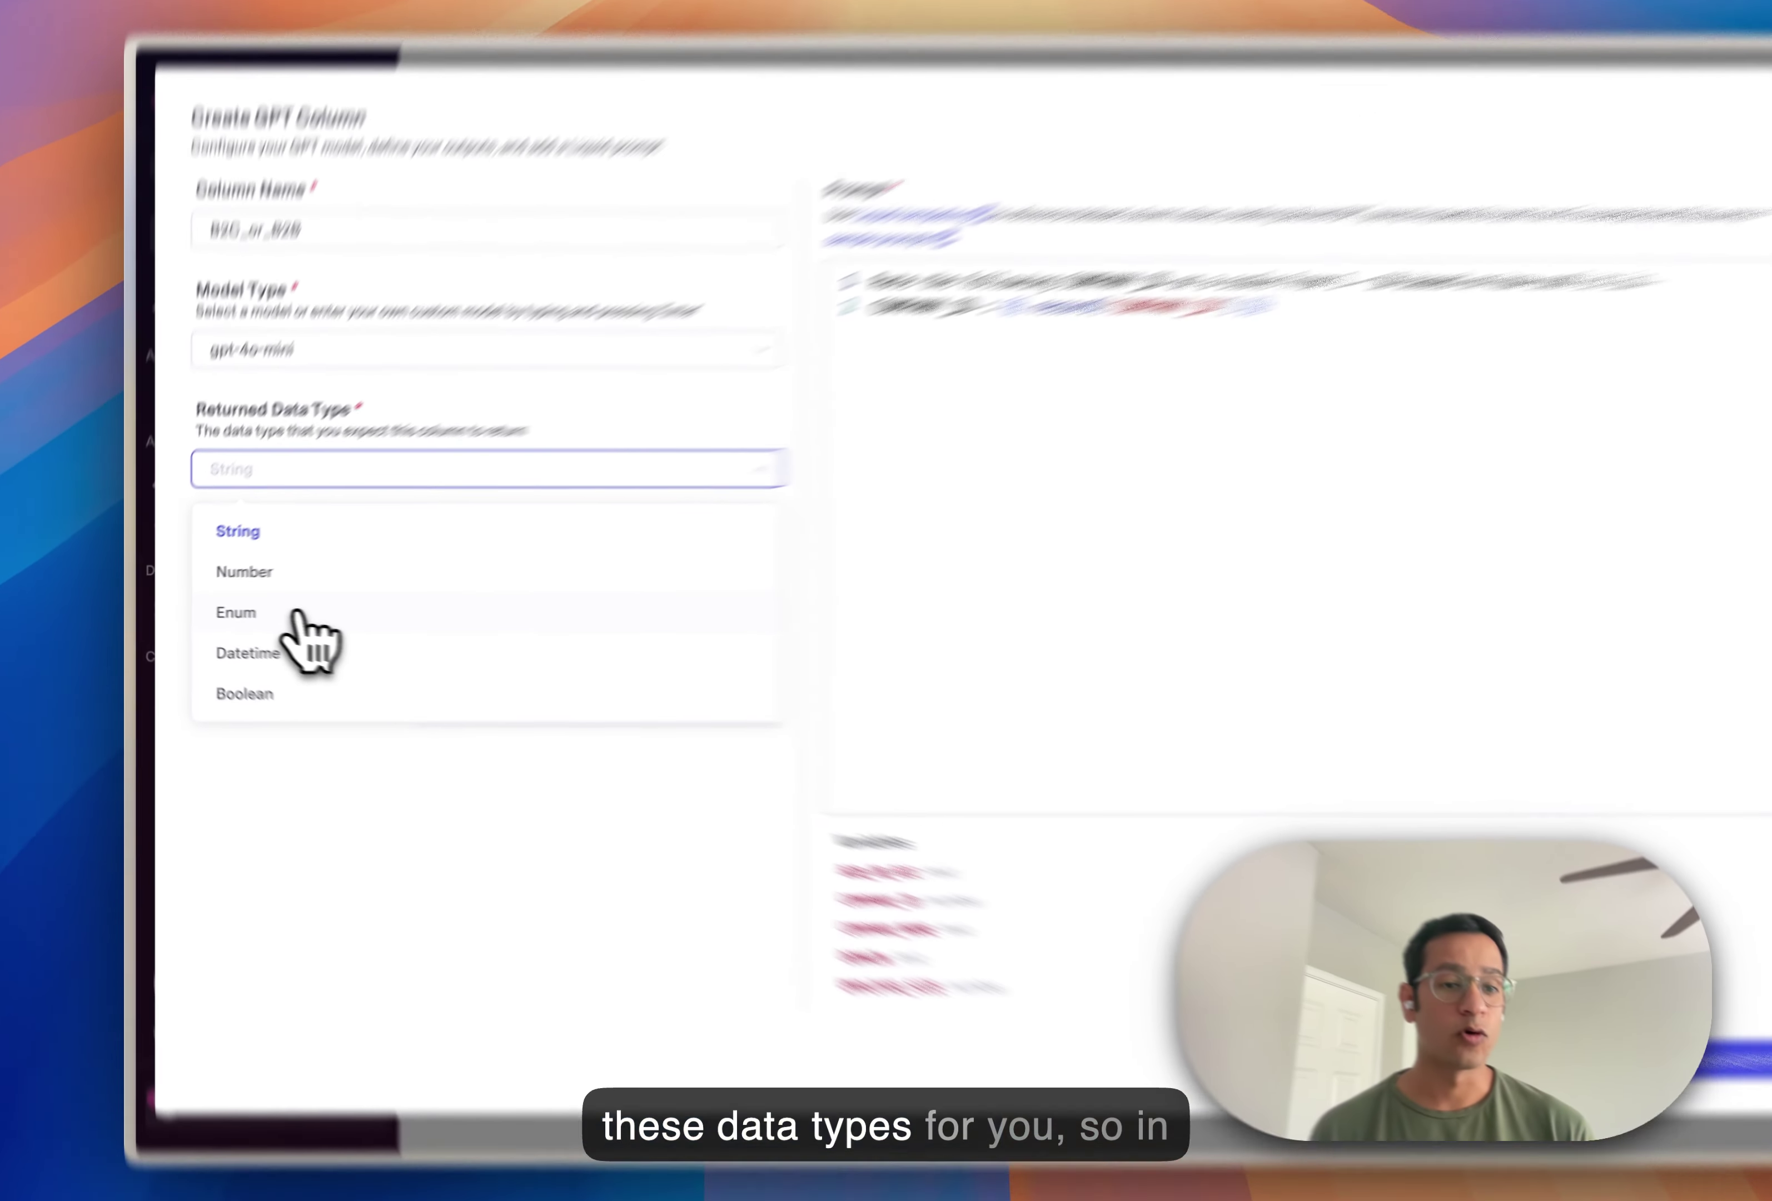
left_click(269, 610)
Step: Add B2B, B2C and Both as the column's allowed Enum values
left_click(381, 588)
type("B2B")
key("Return")
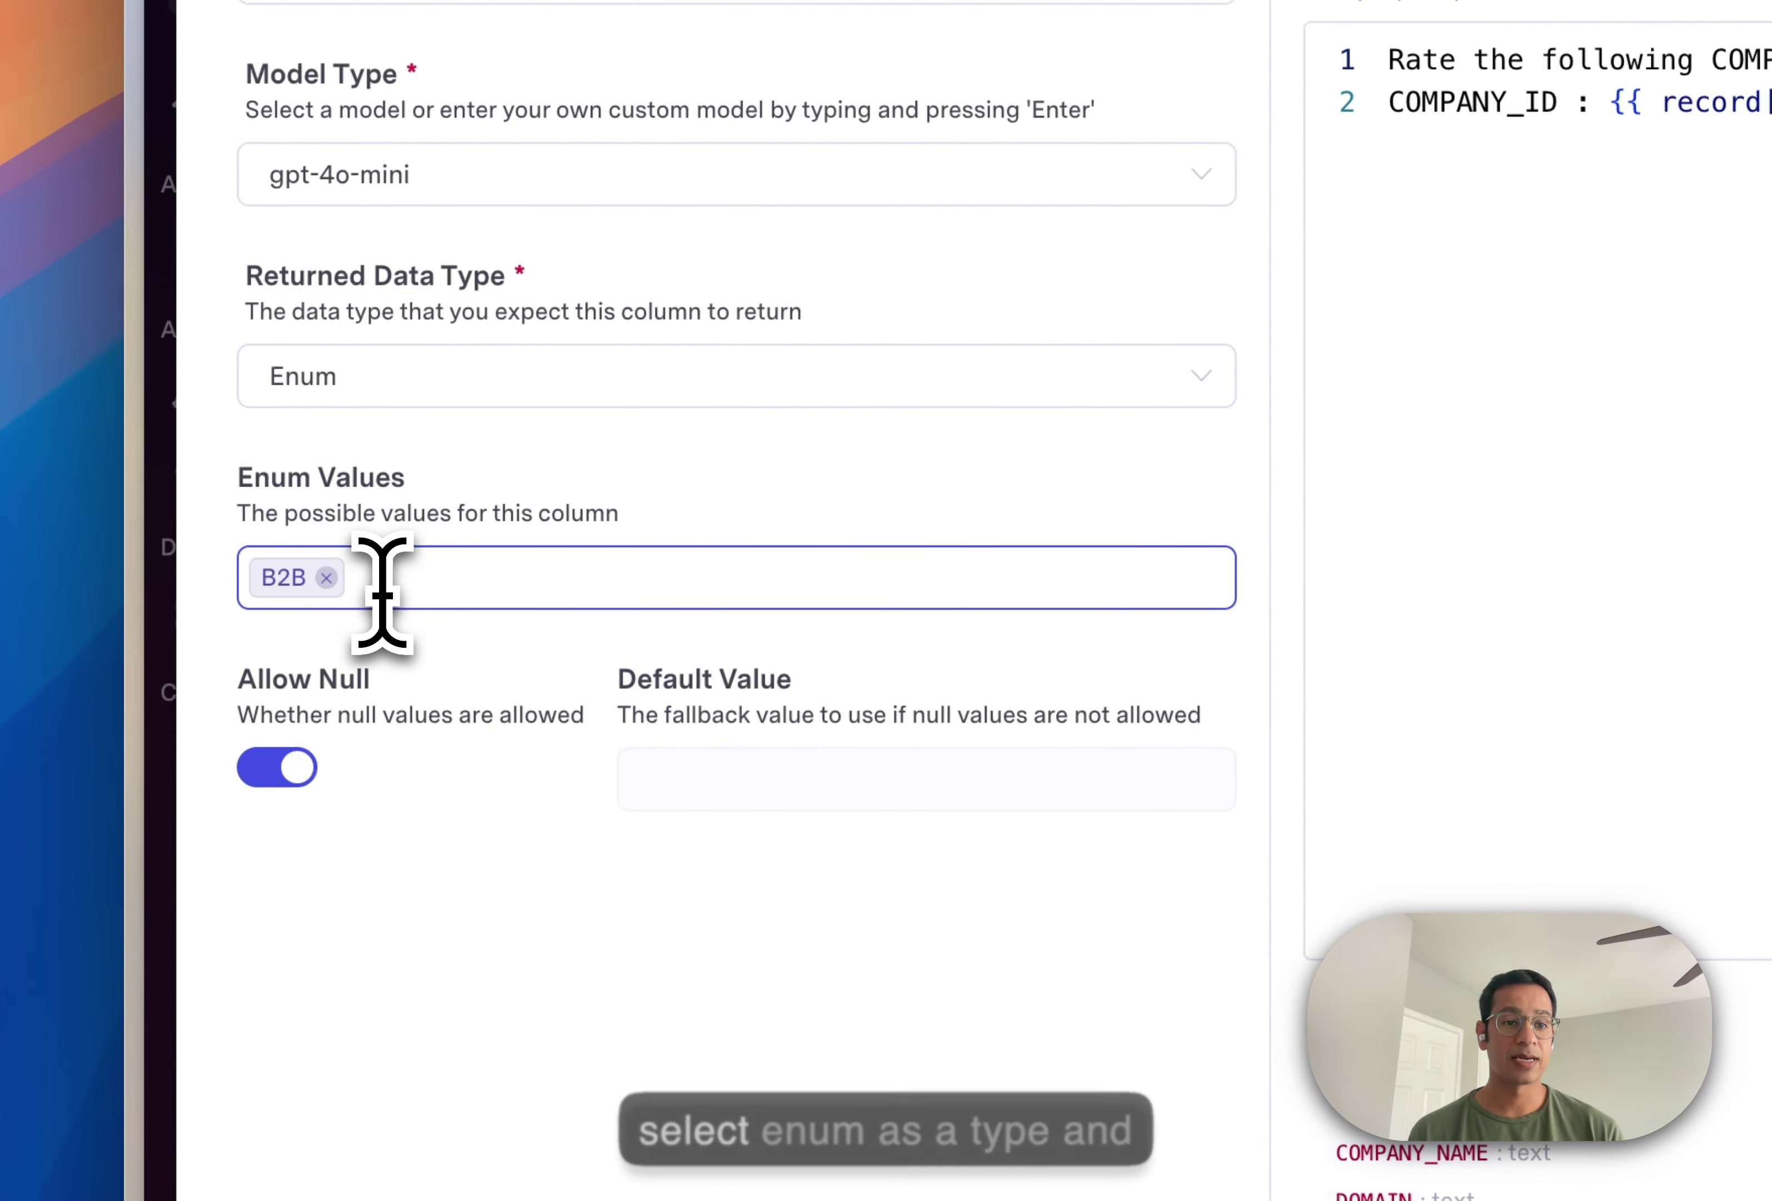
type("B2")
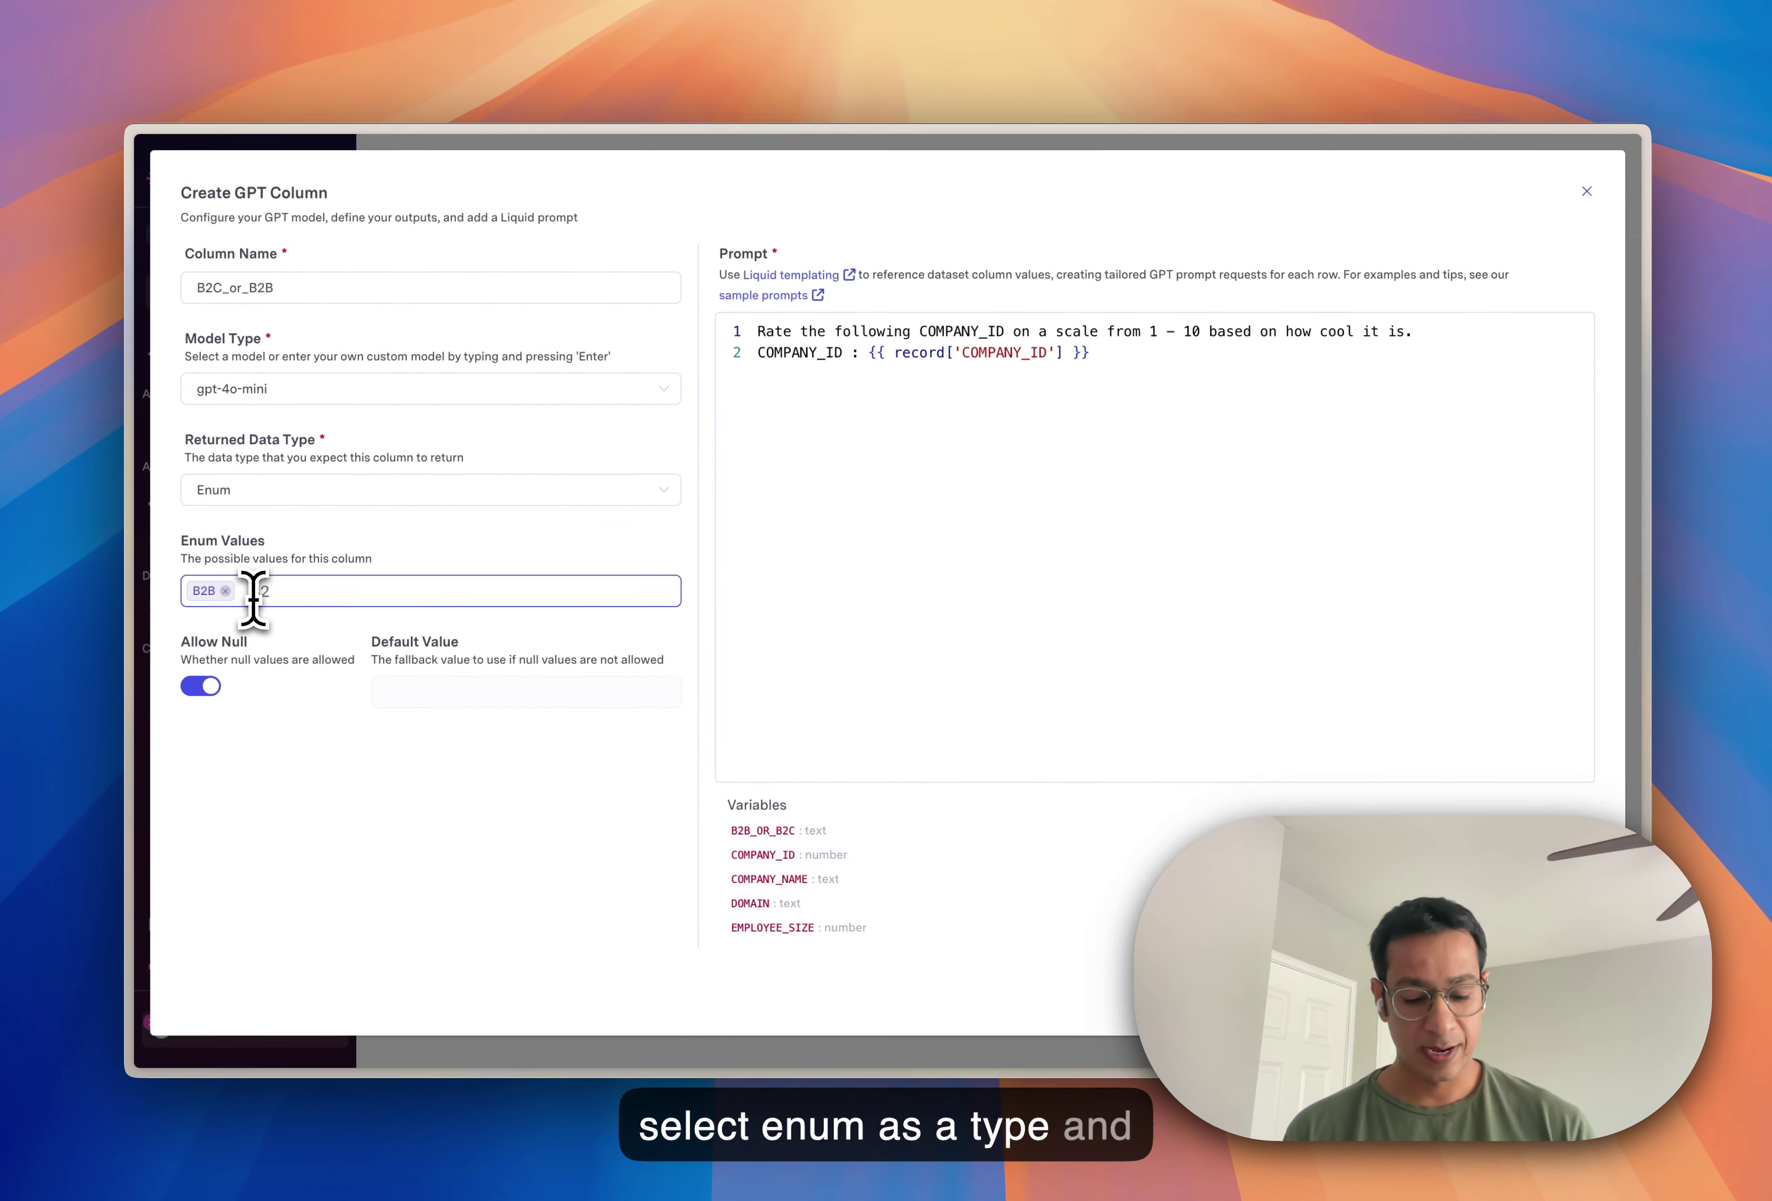
type("C")
key("Return")
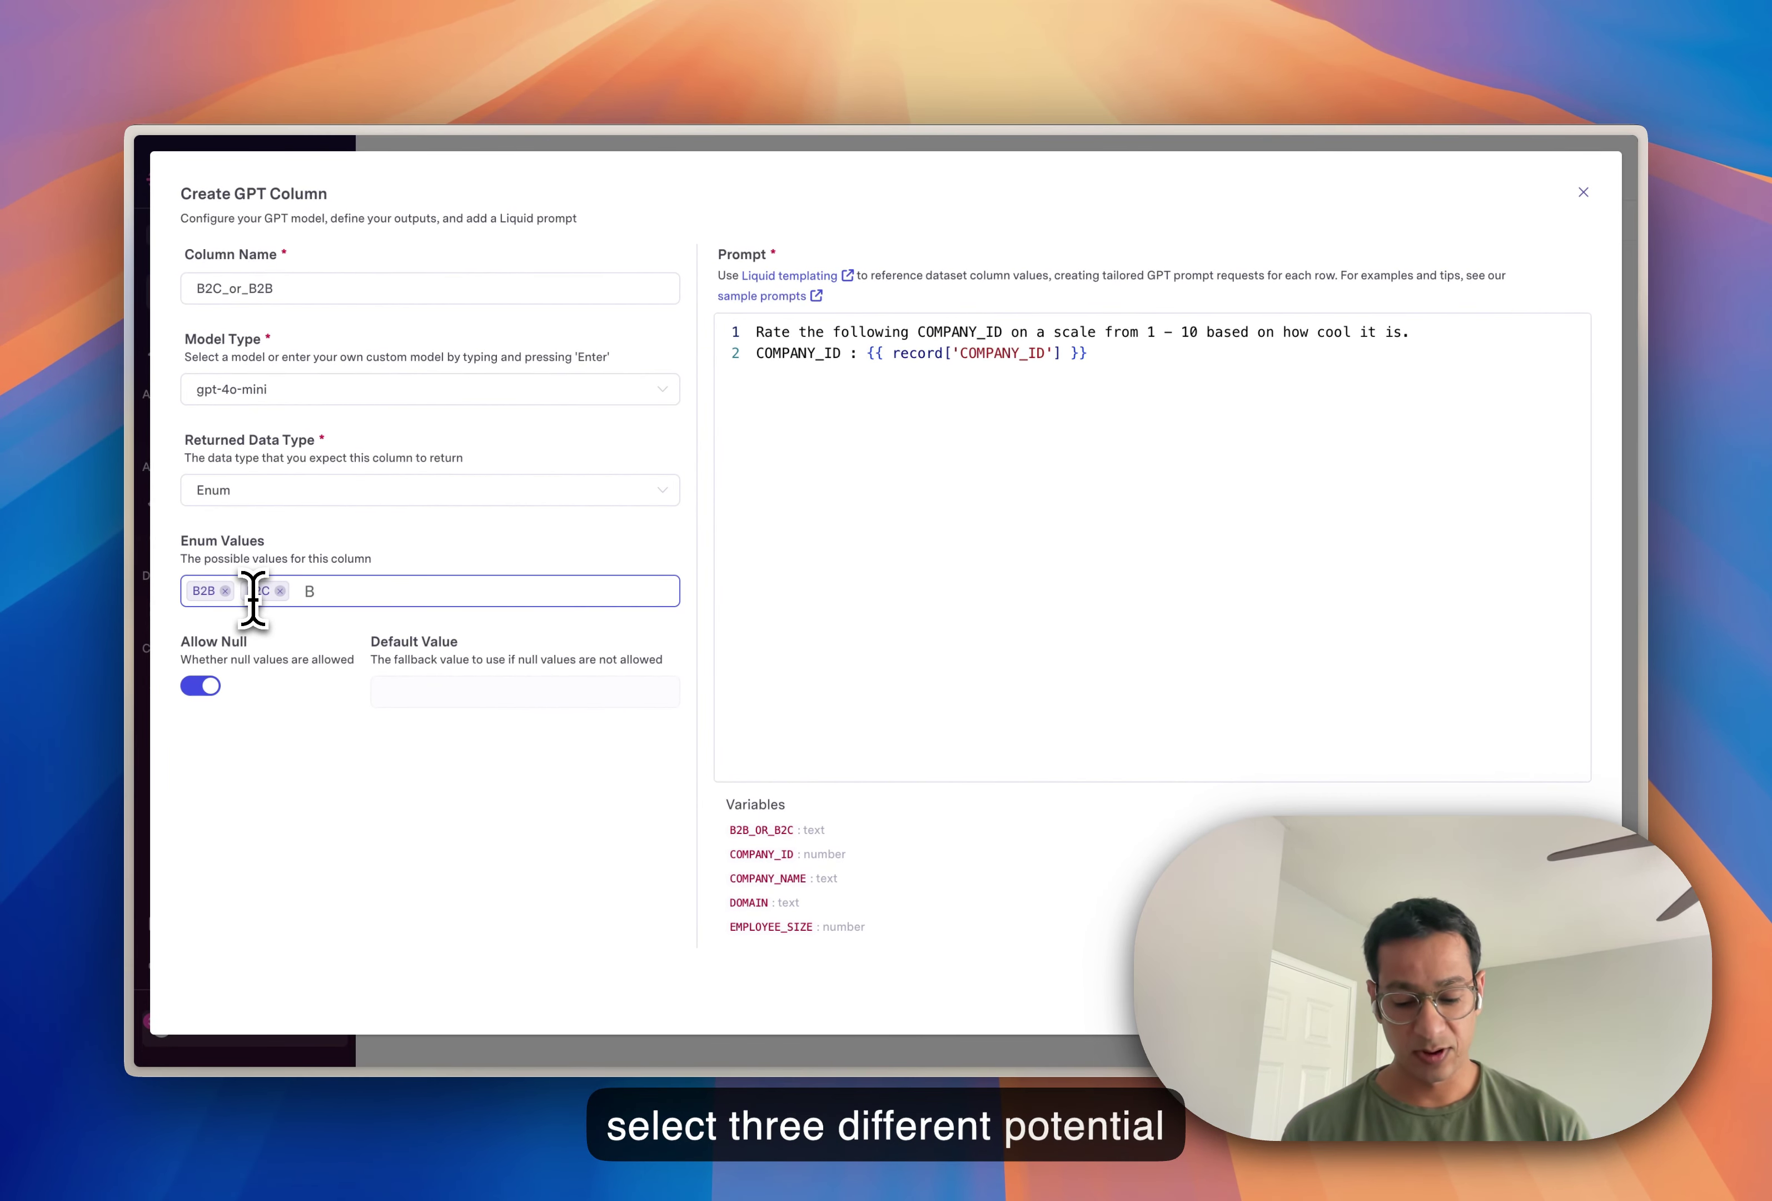
key("Return")
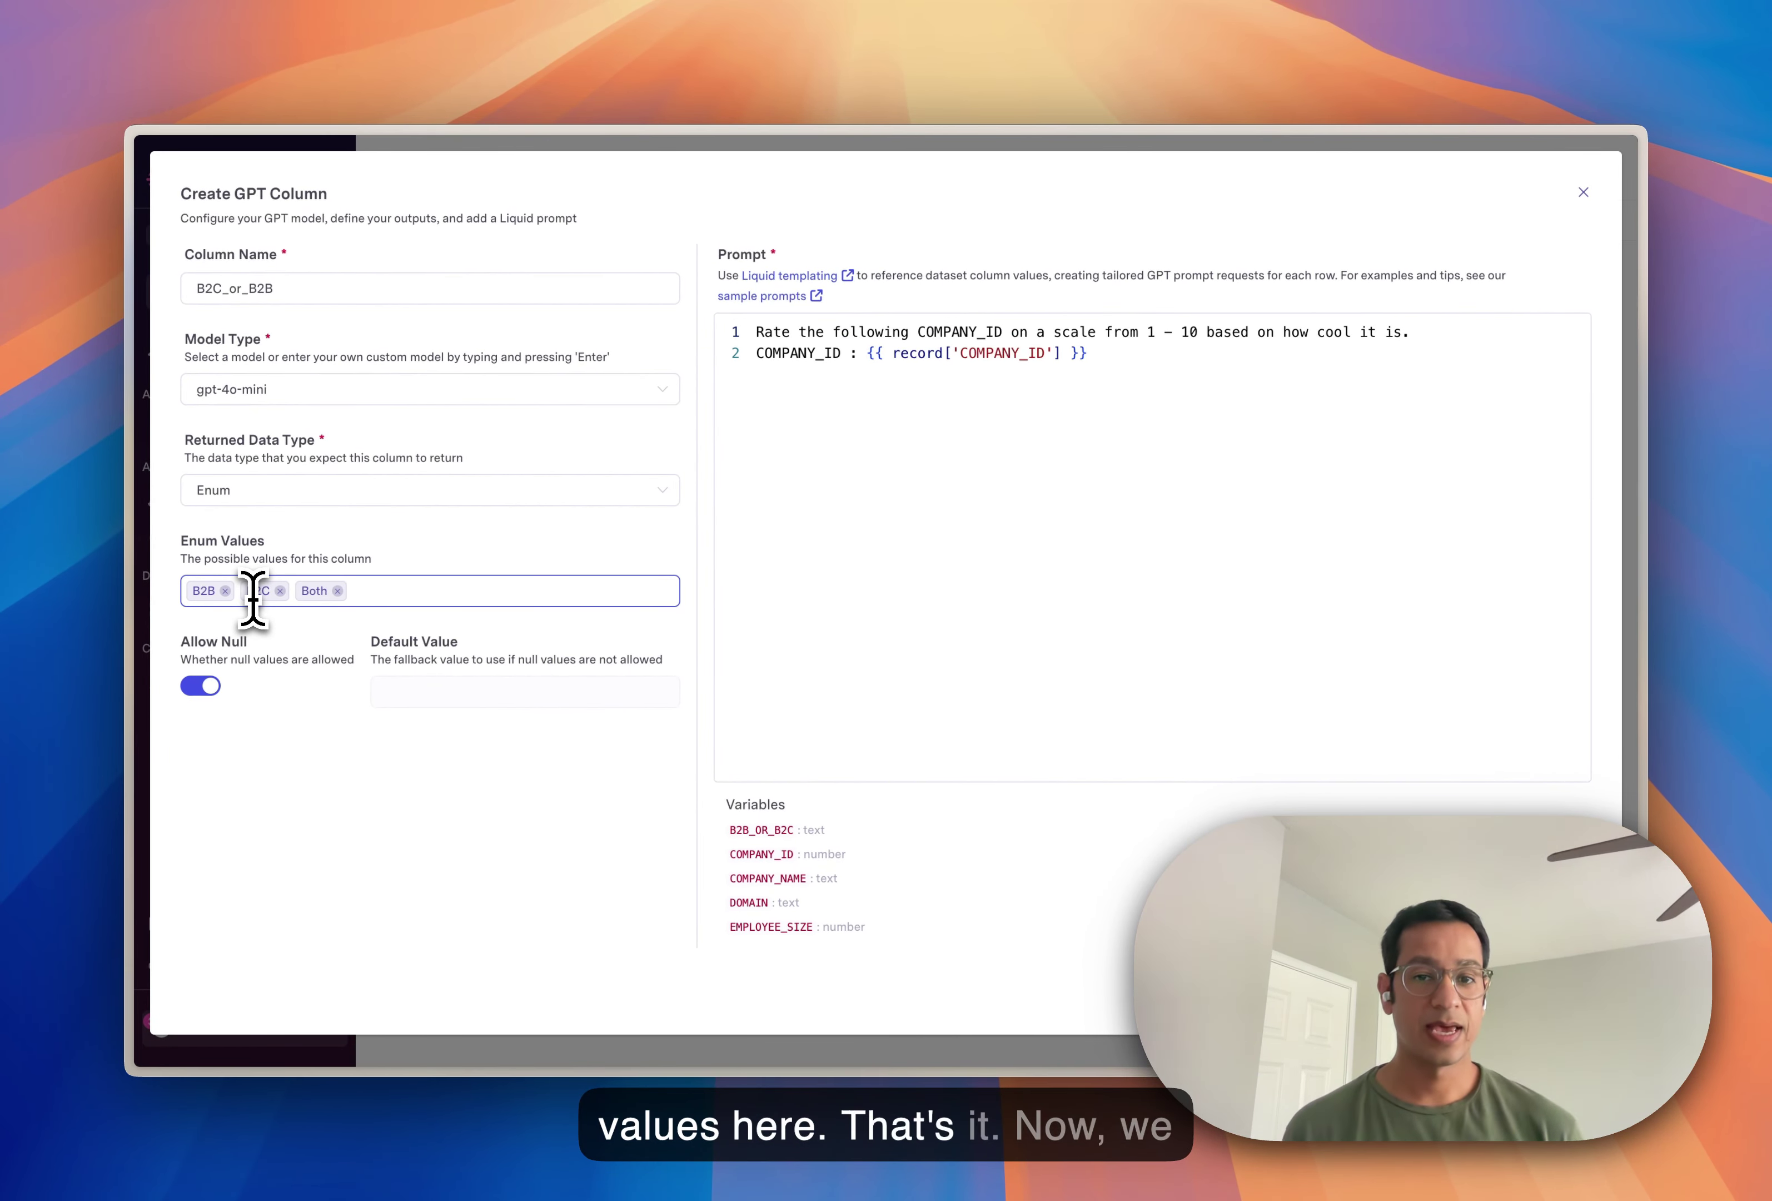
Step: Clear the default prompt text and switch to the Sample GPT Prompts docs page
left_click(898, 397)
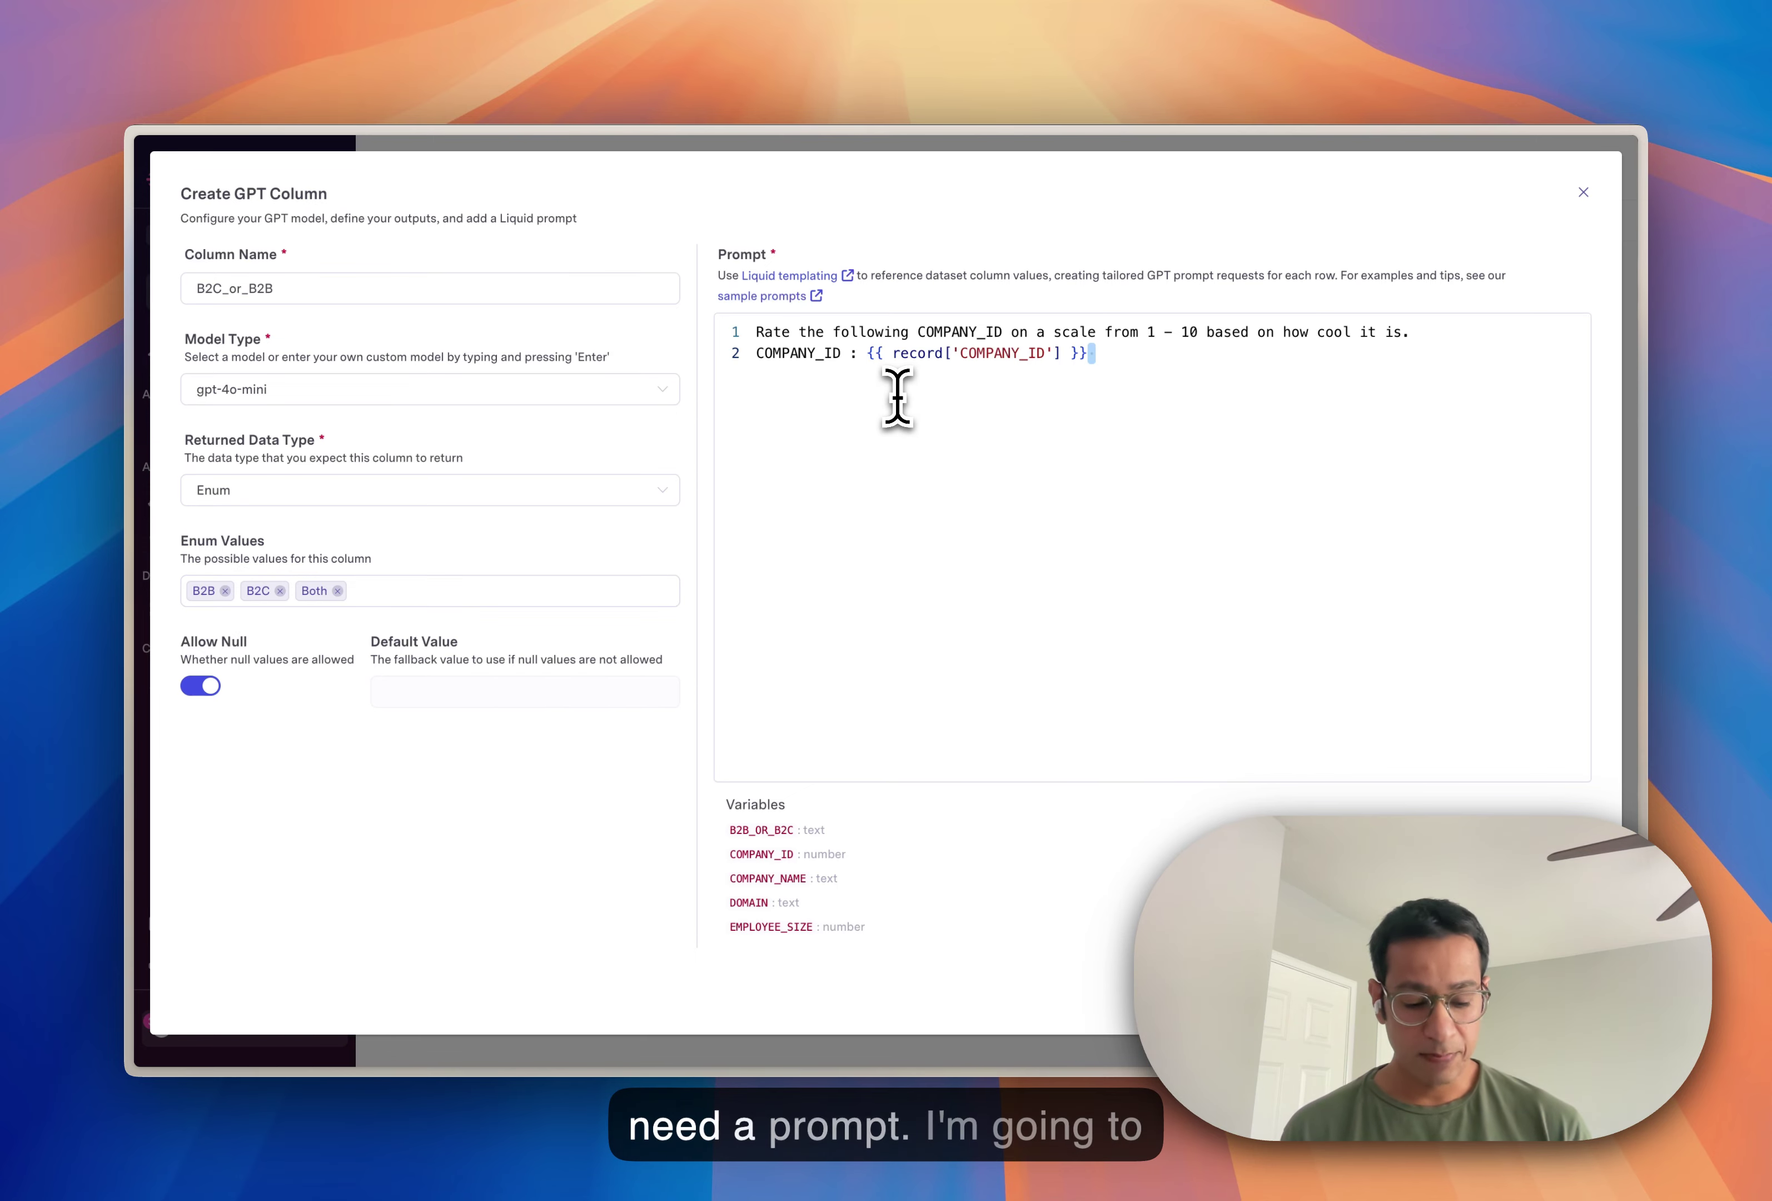
key("super+a")
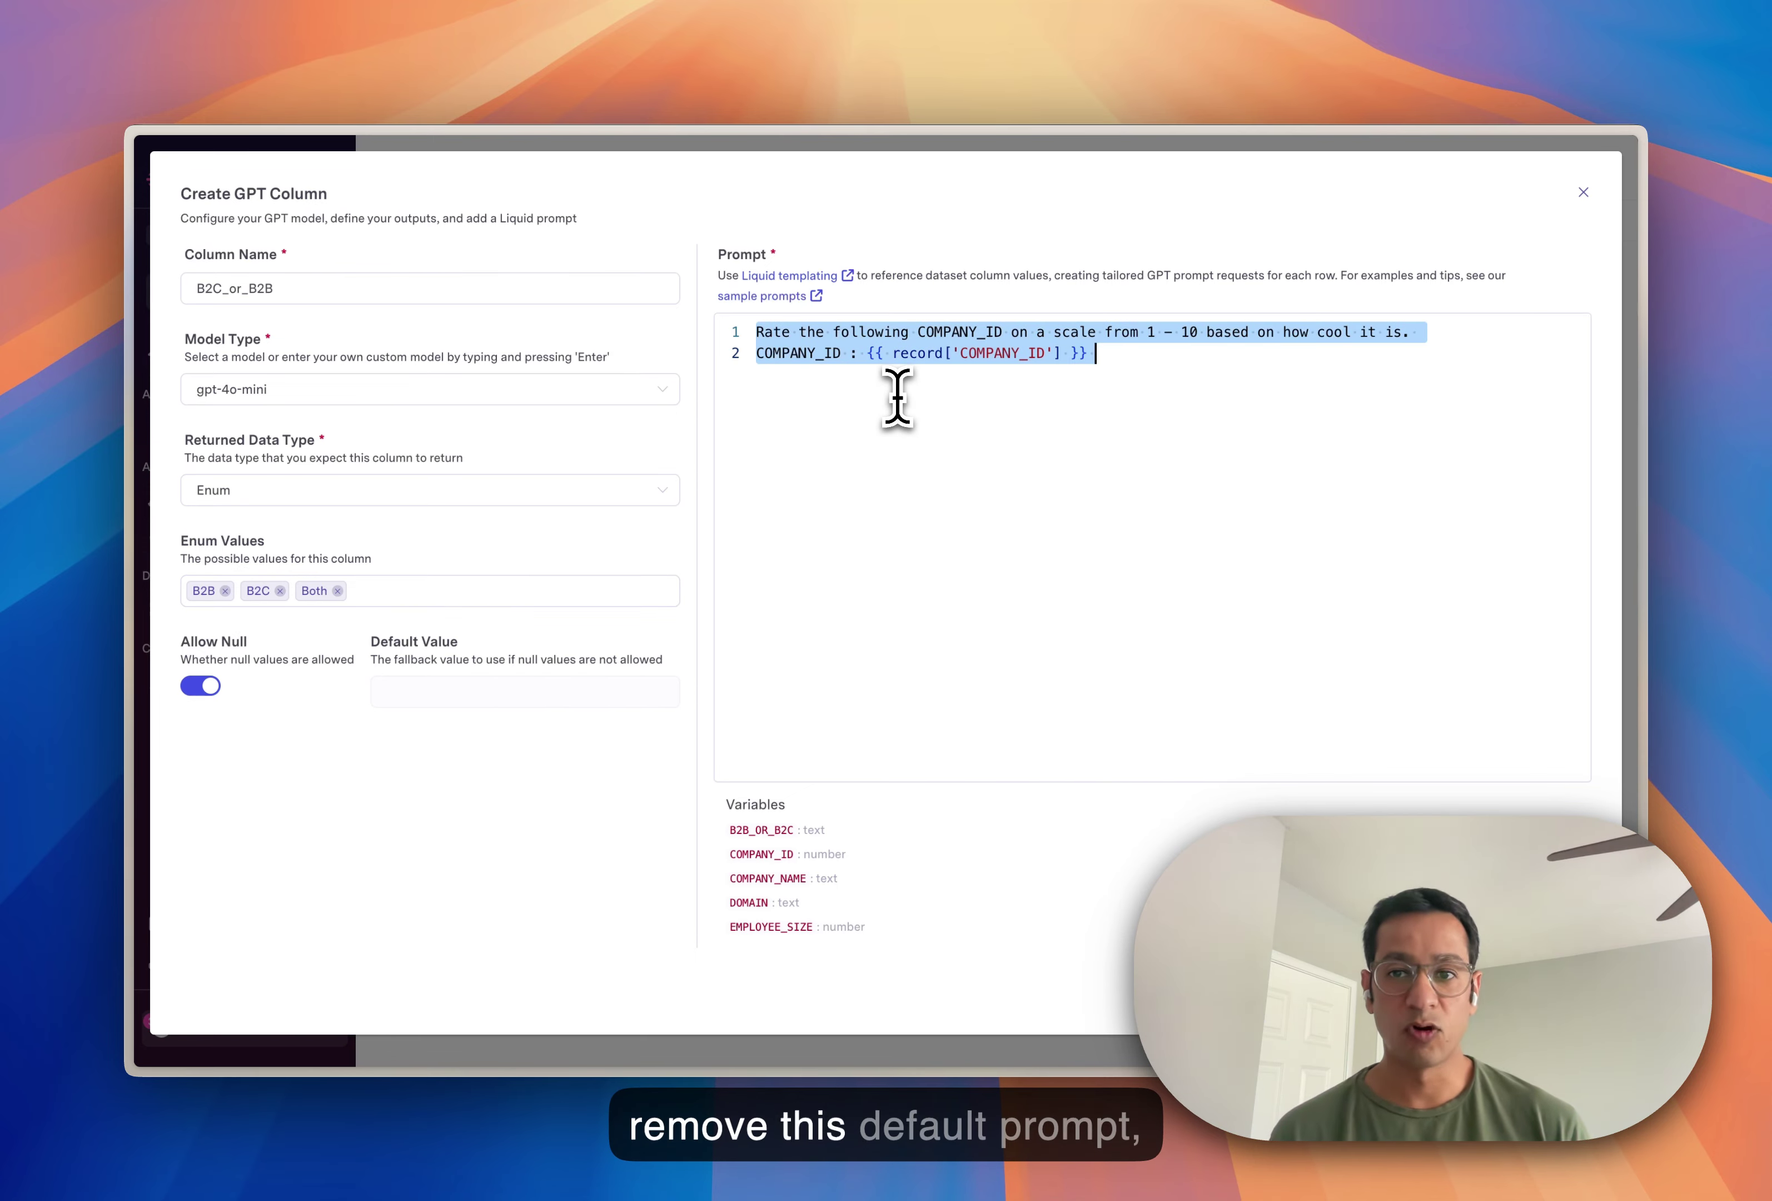
key("BackSpace")
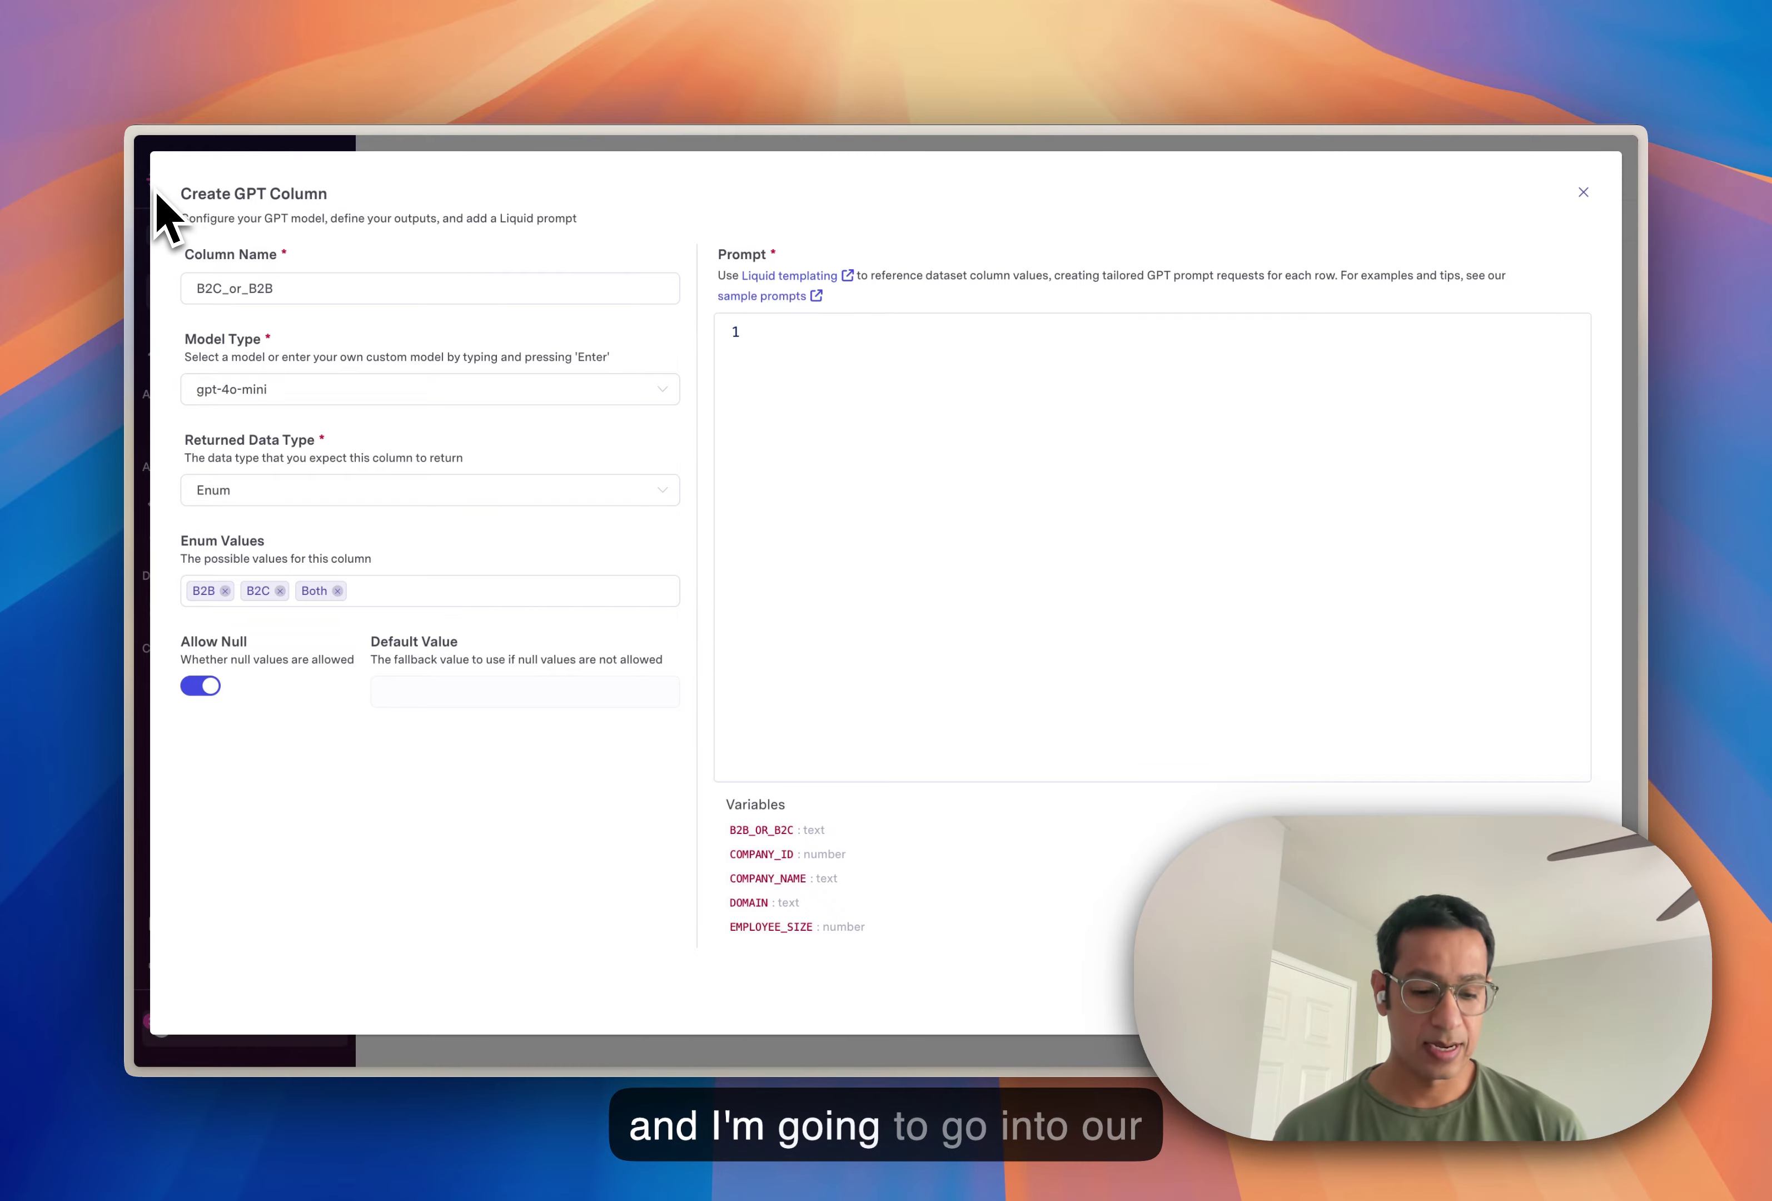
key("super+s")
left_click(198, 675)
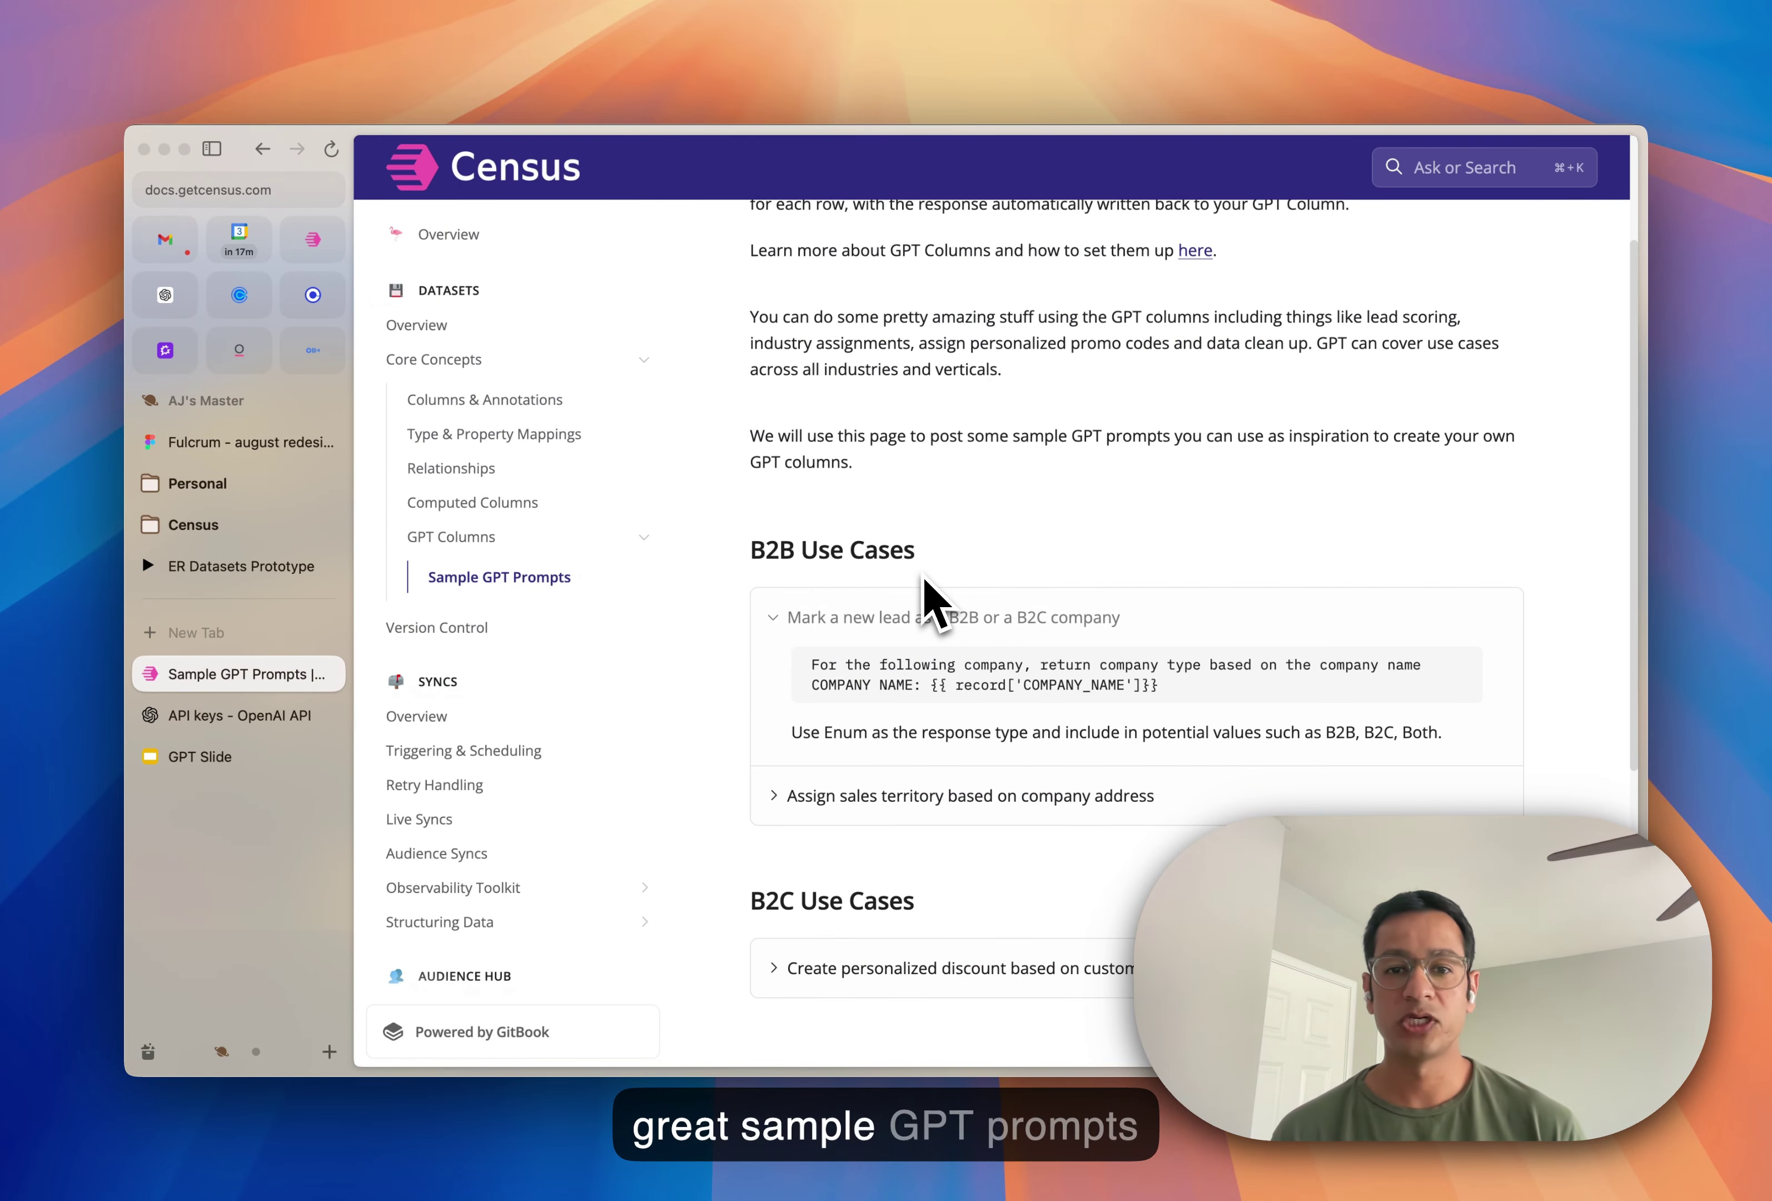
scroll(926, 597, "down", 2)
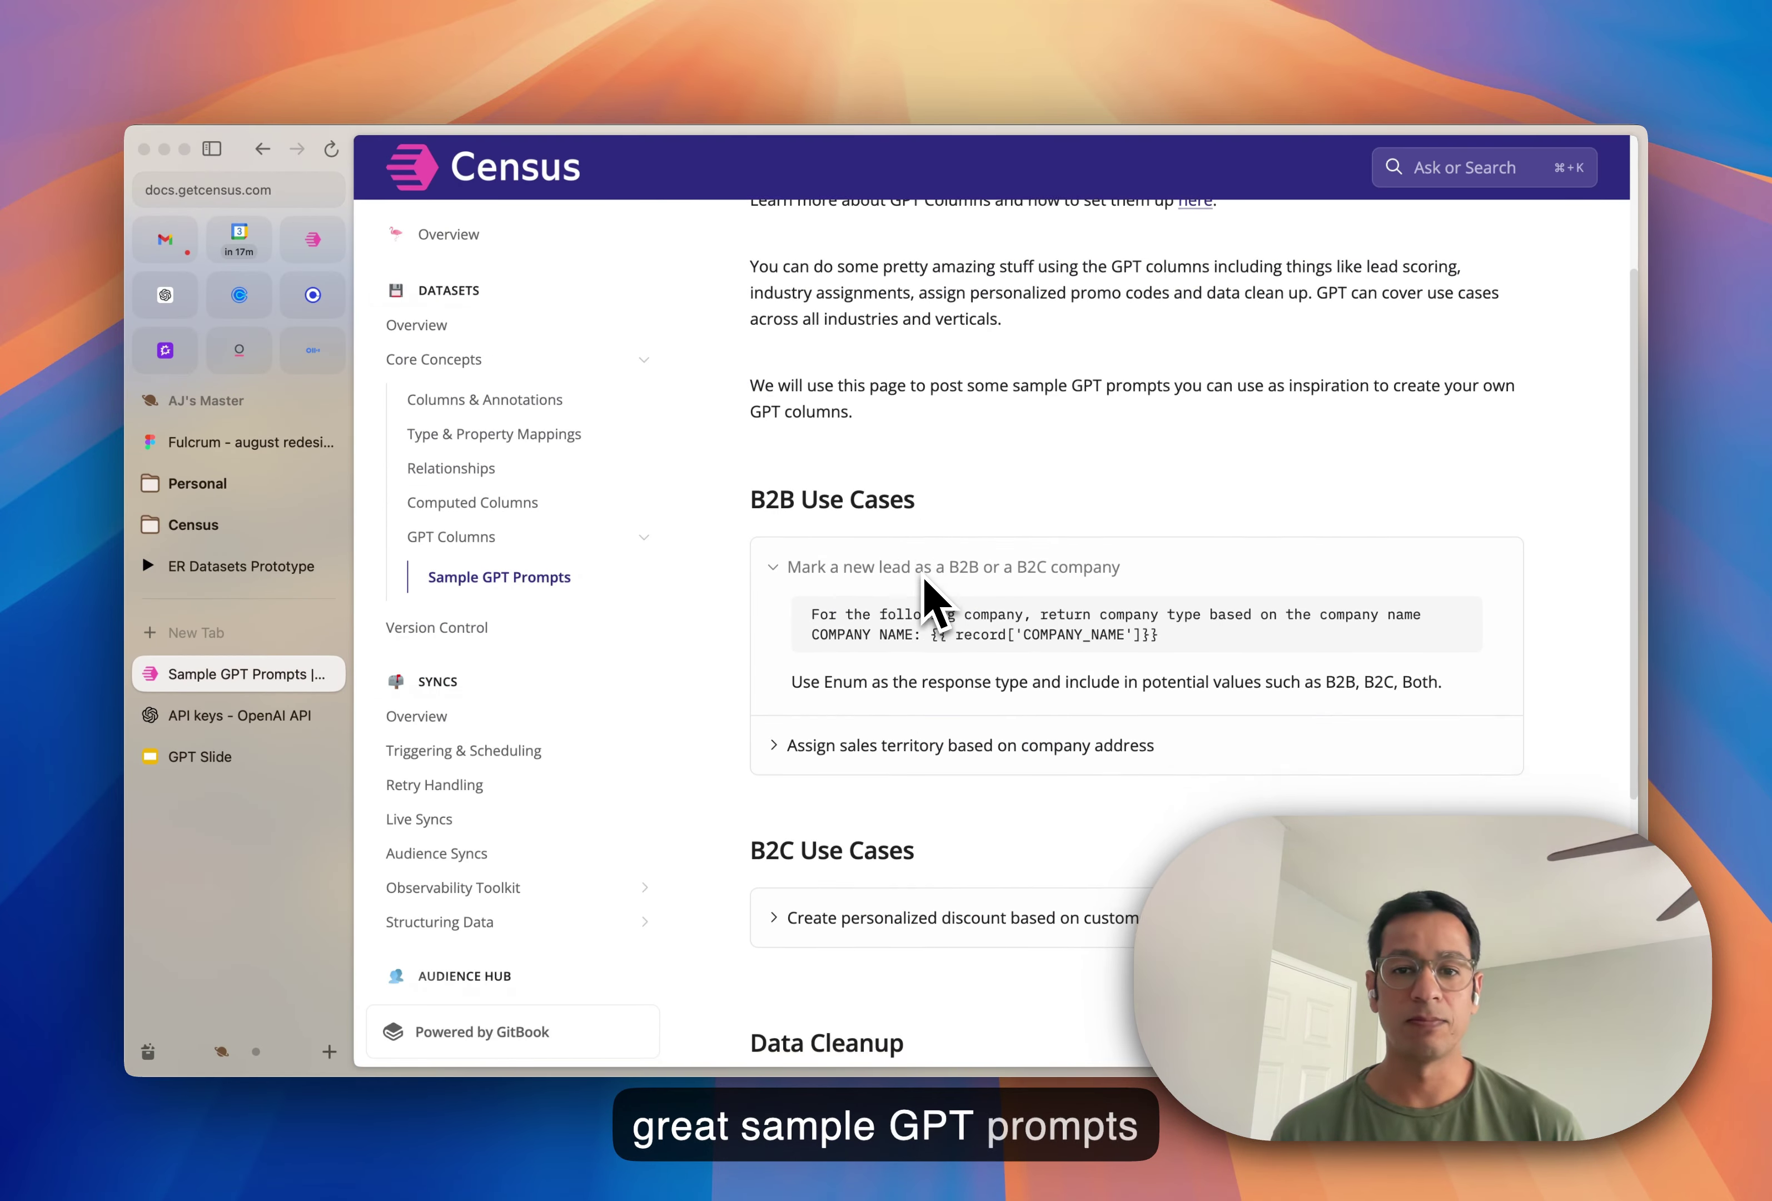
scroll(942, 597, "down", 2)
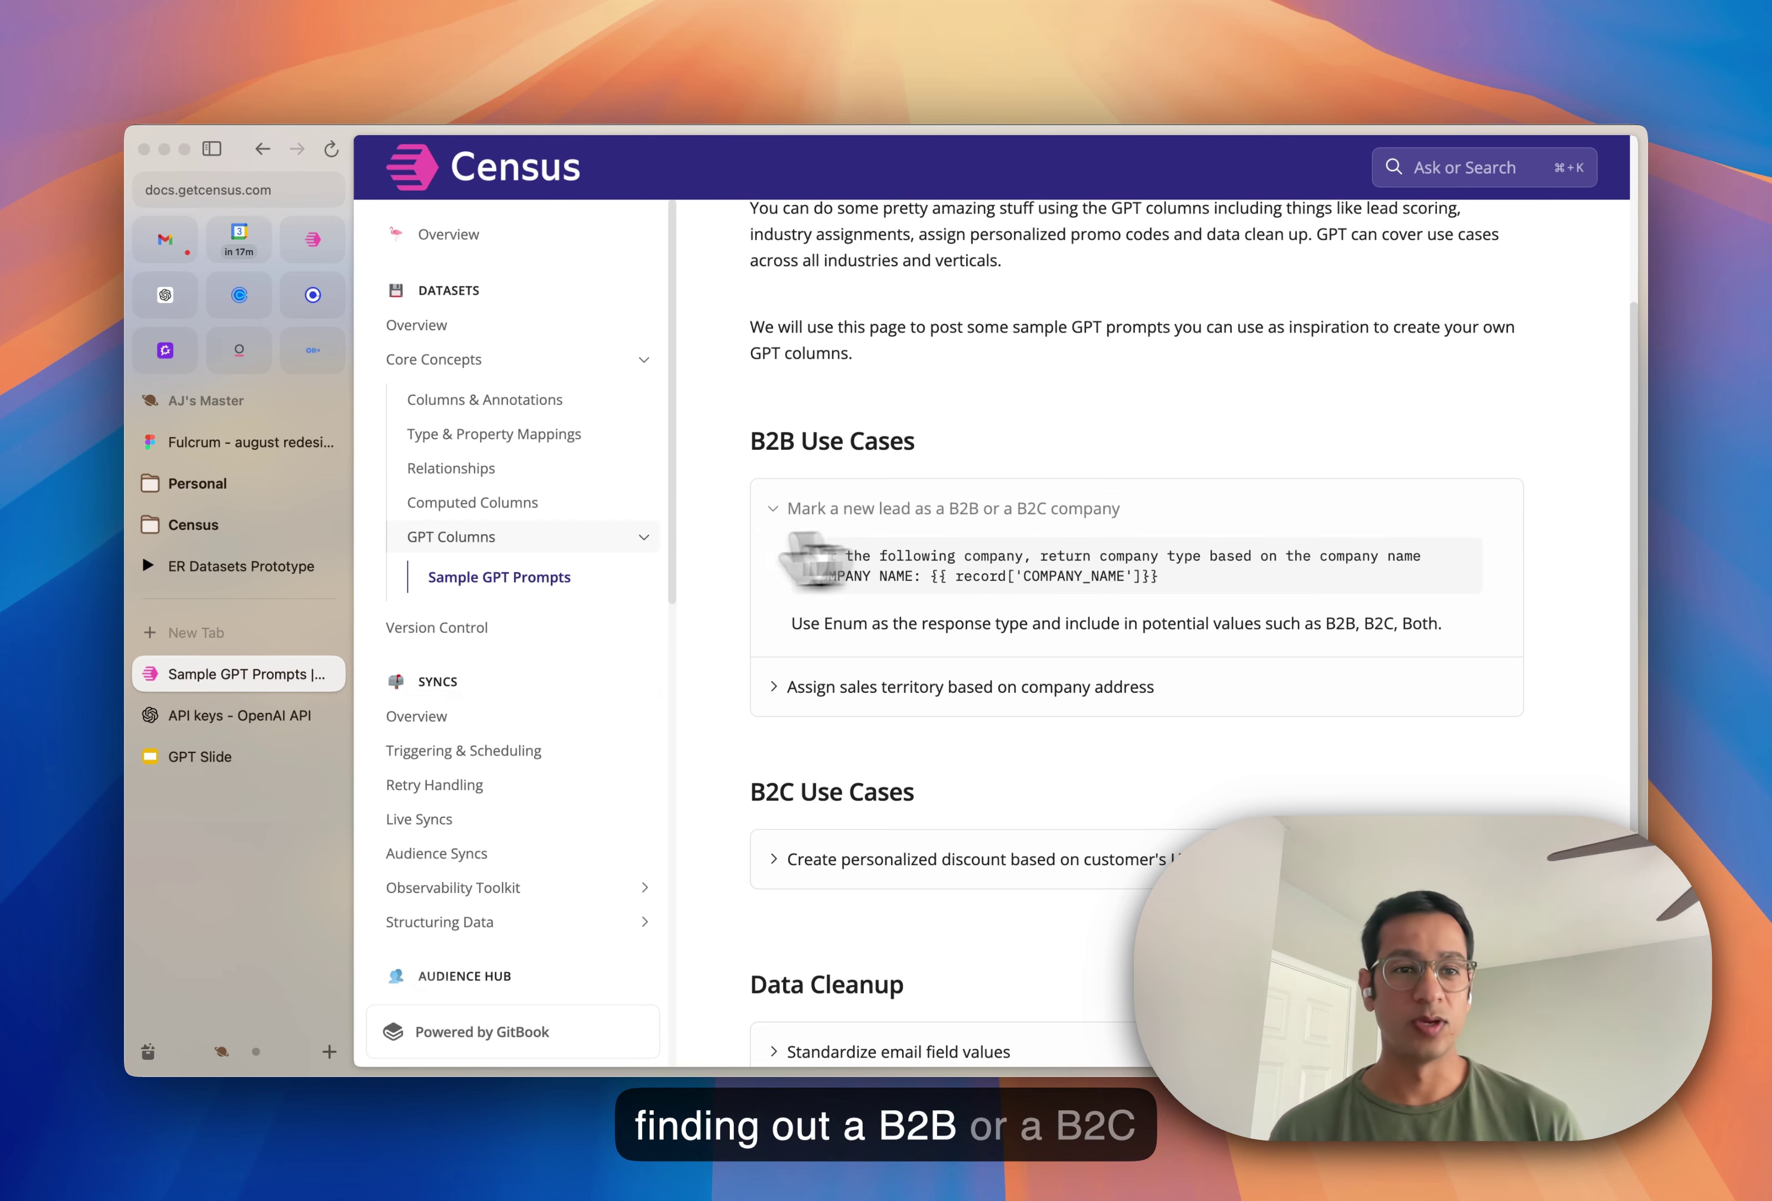
left_click(318, 249)
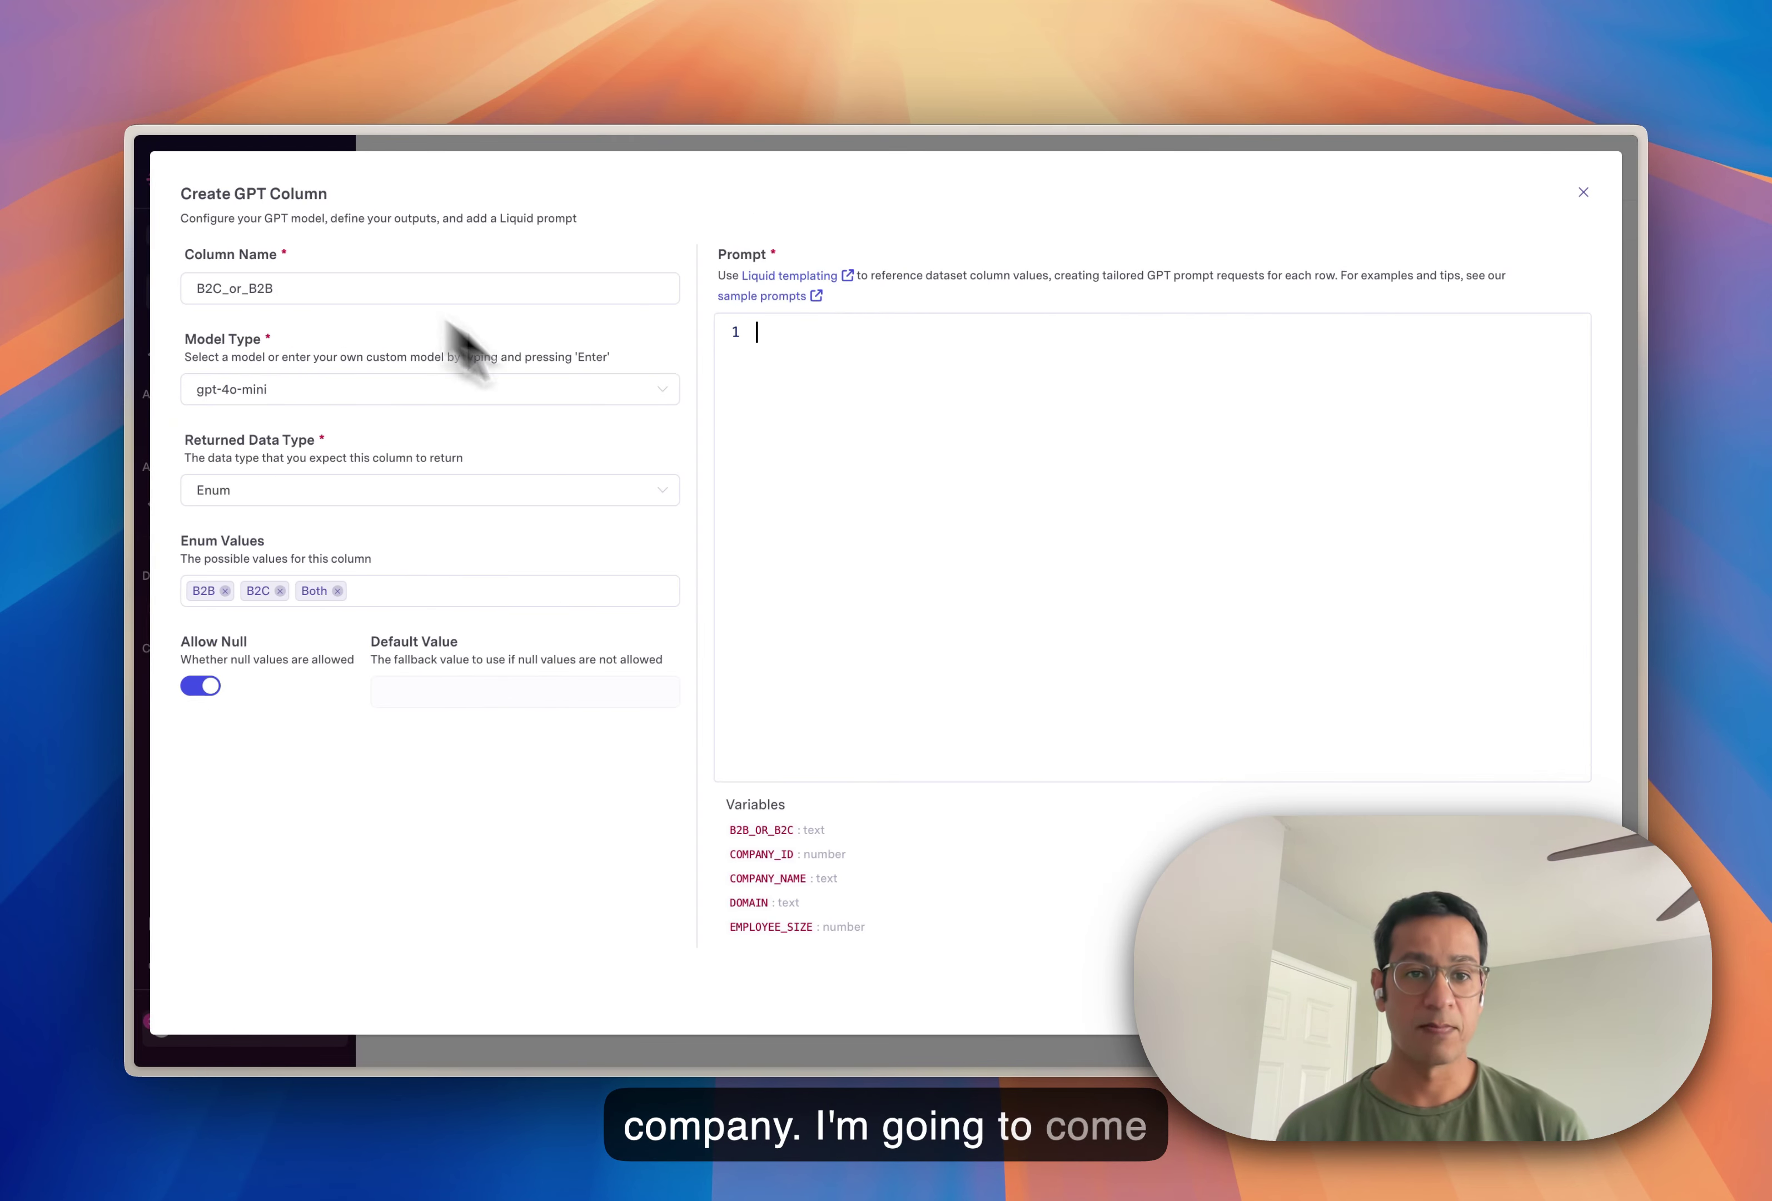
Step: Paste the sample company-type prompt into the empty Prompt editor
left_click(859, 376)
type("For the following company, return company type based on the company name COMPANY NAME: {{ record['COMPANY_NAME']}}")
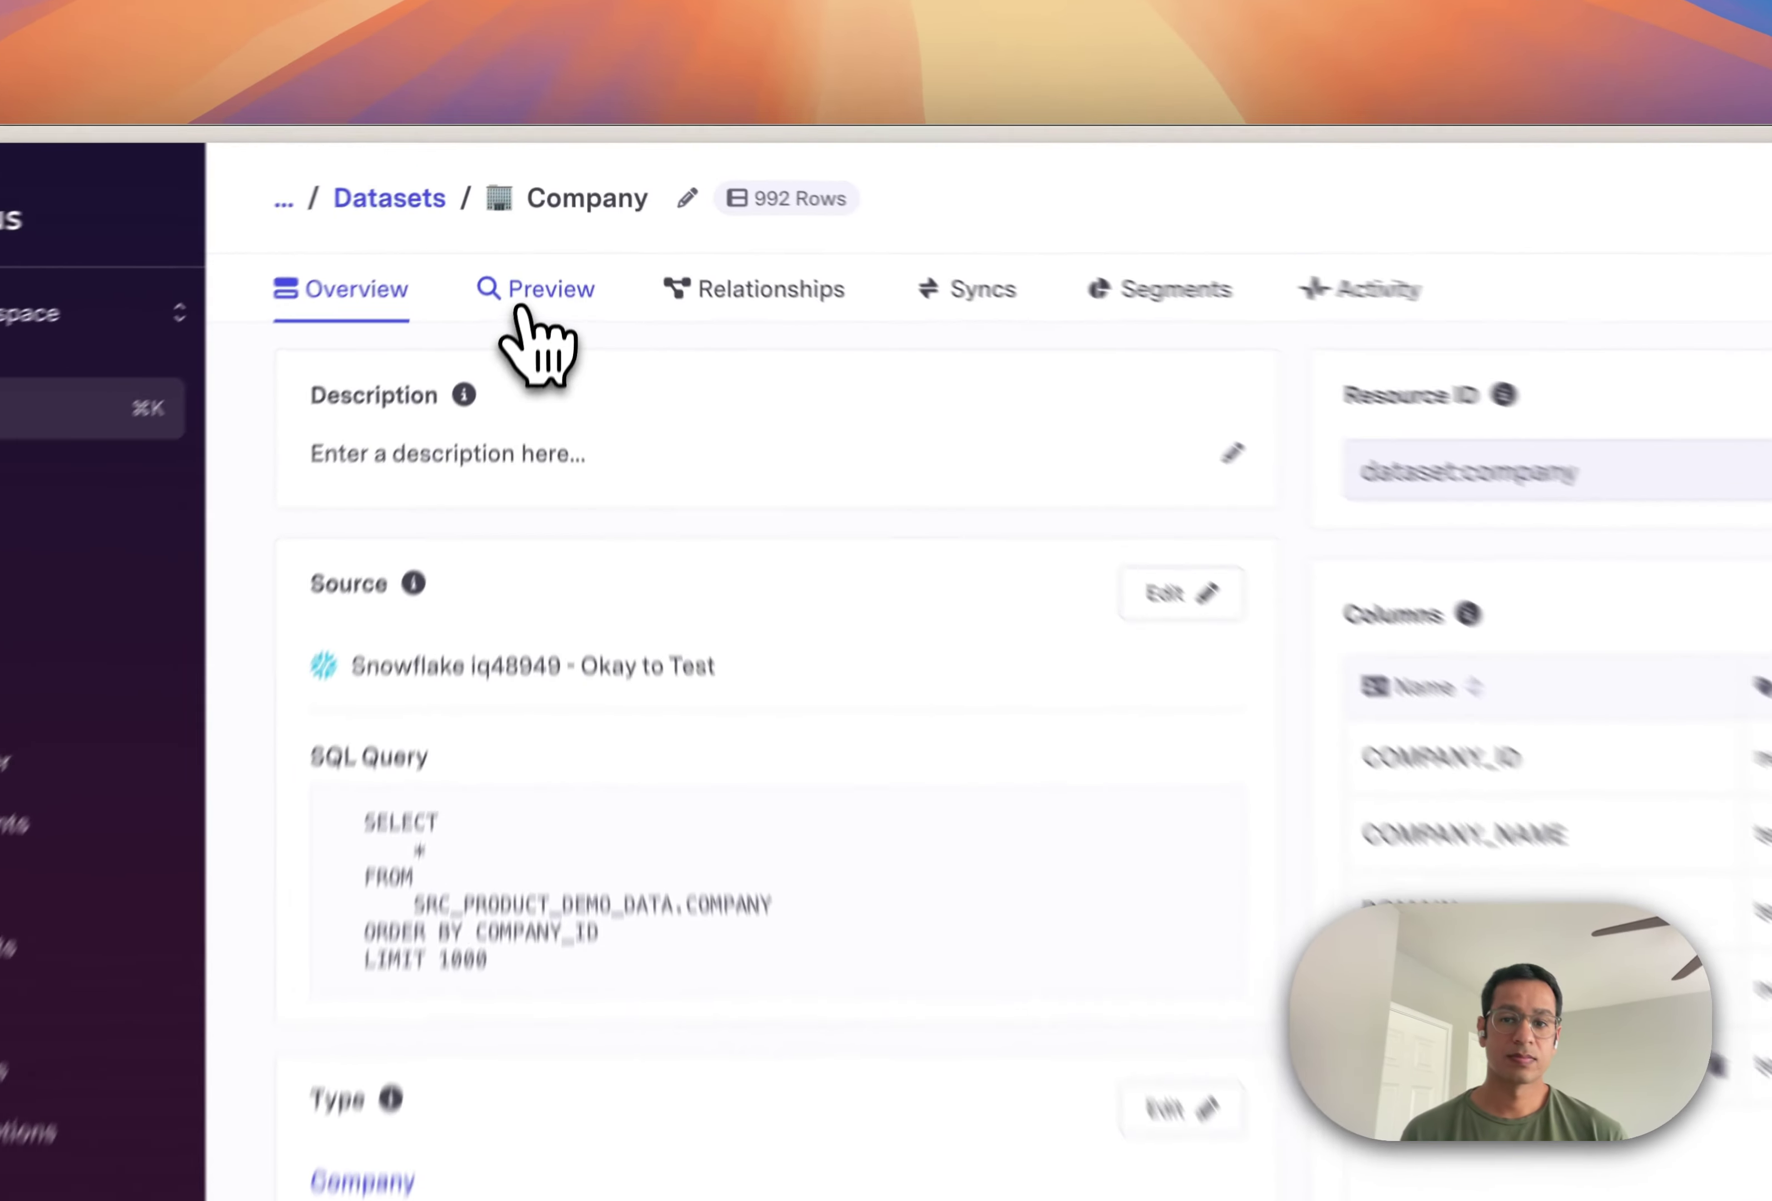
Step: Preview the Company dataset rows showing each company's B2B or B2C classification
left_click(546, 221)
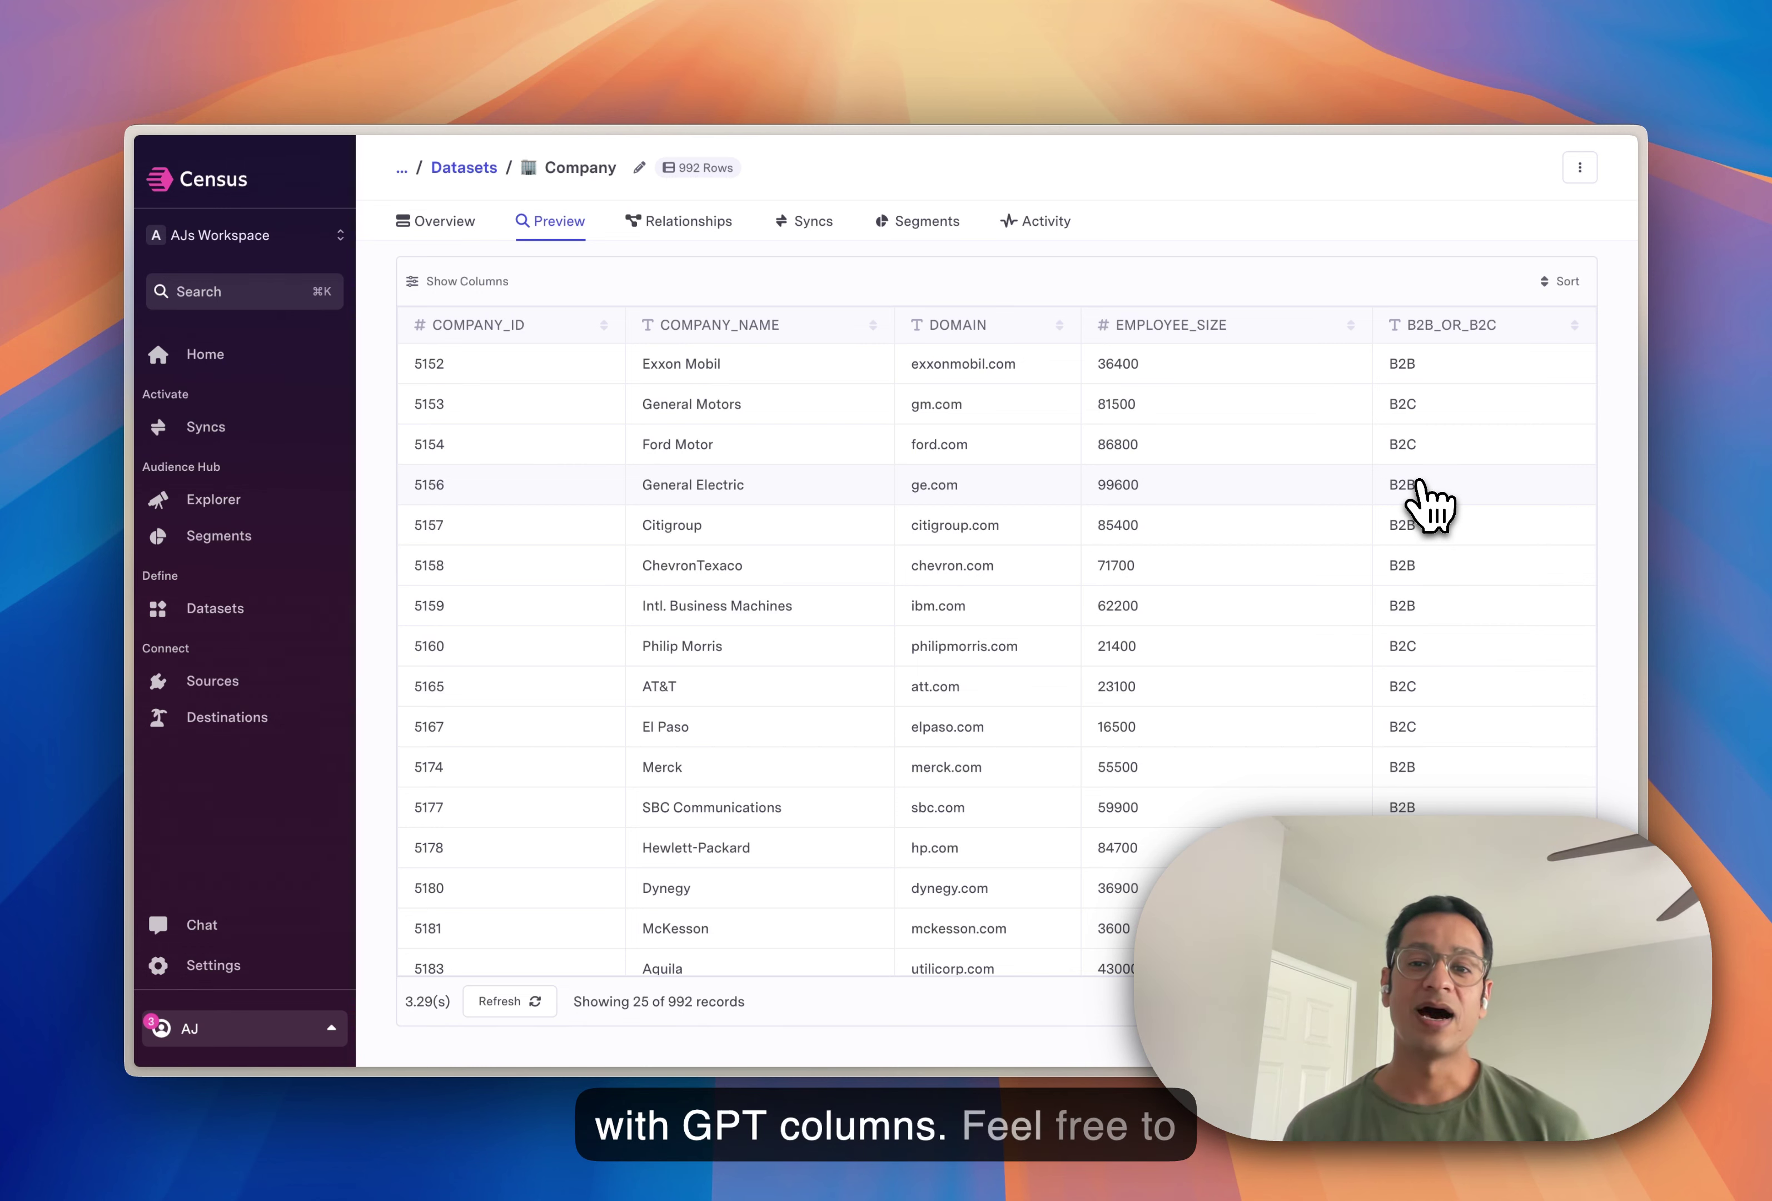
key("super+s")
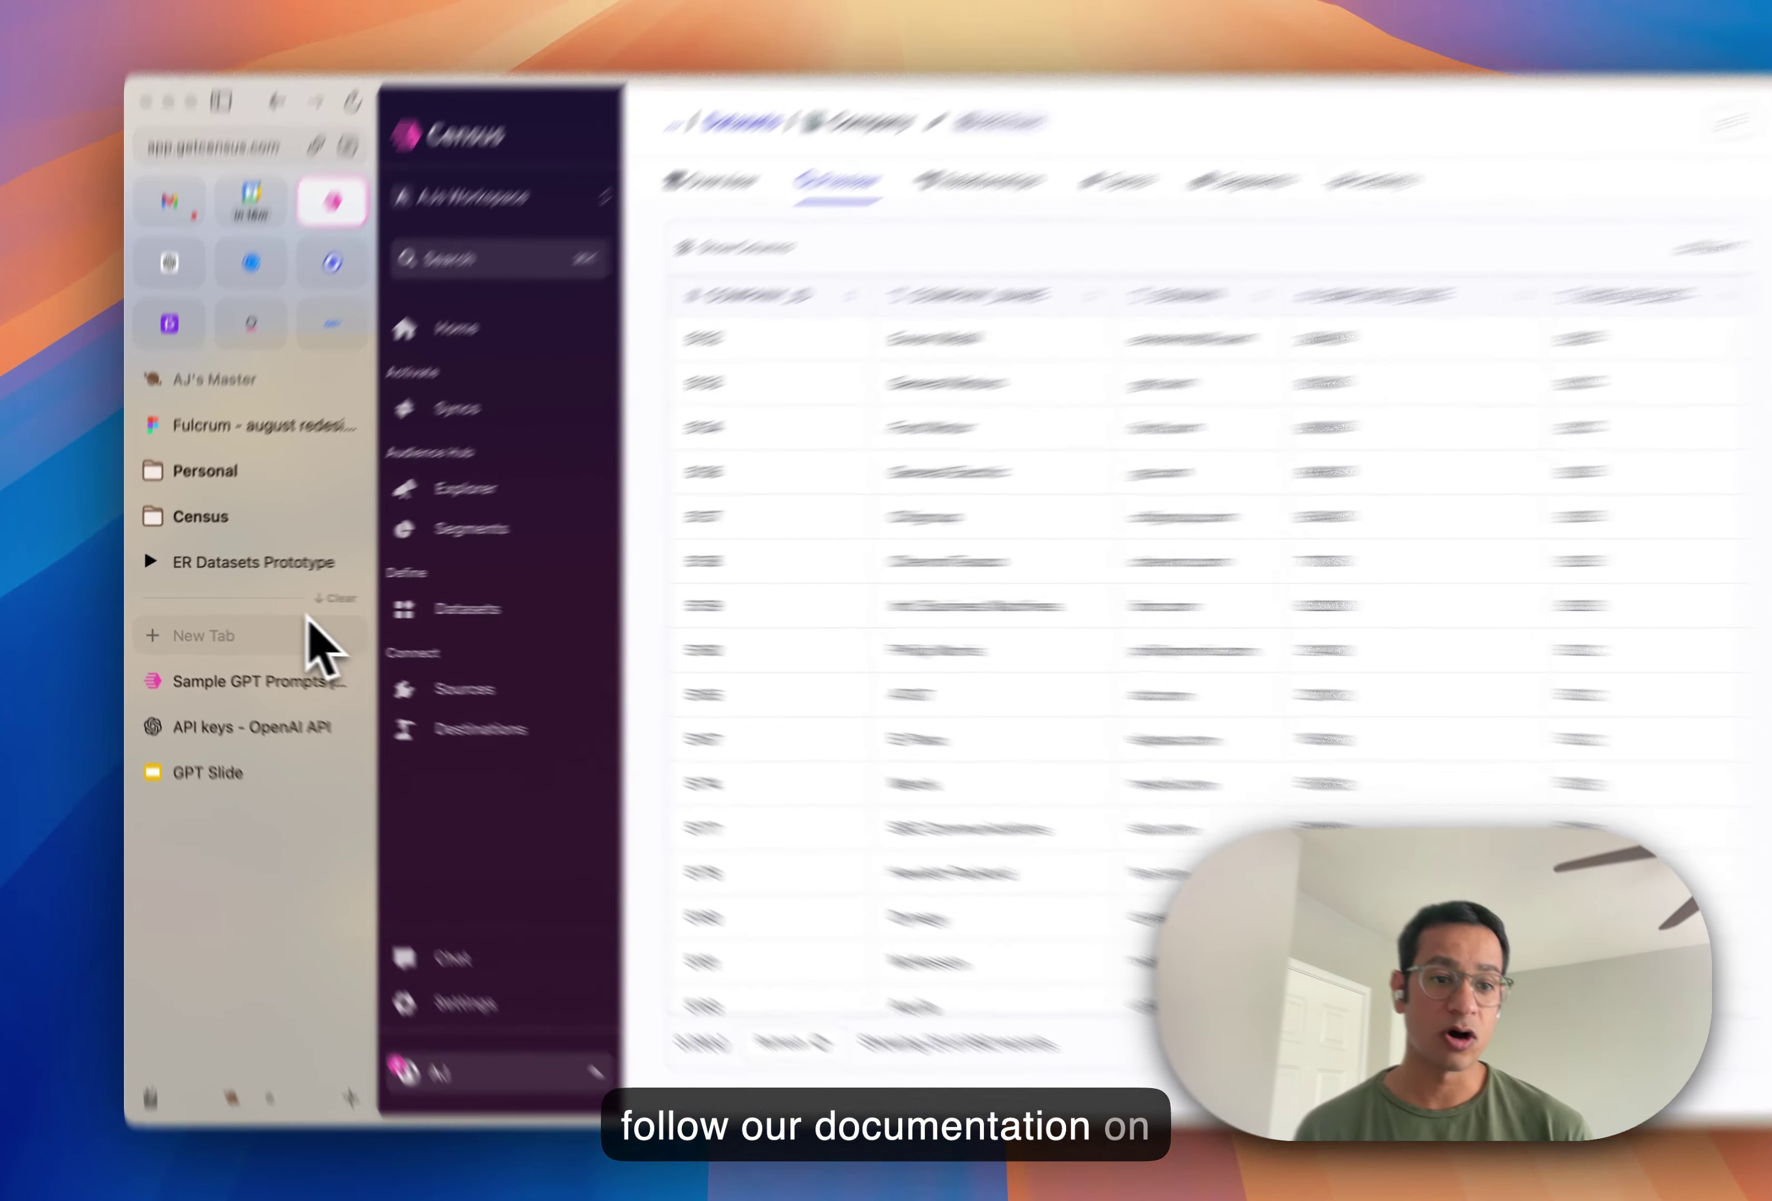
Step: Open the GPT Columns docs page and scroll through its prerequisites and setup steps
left_click(251, 685)
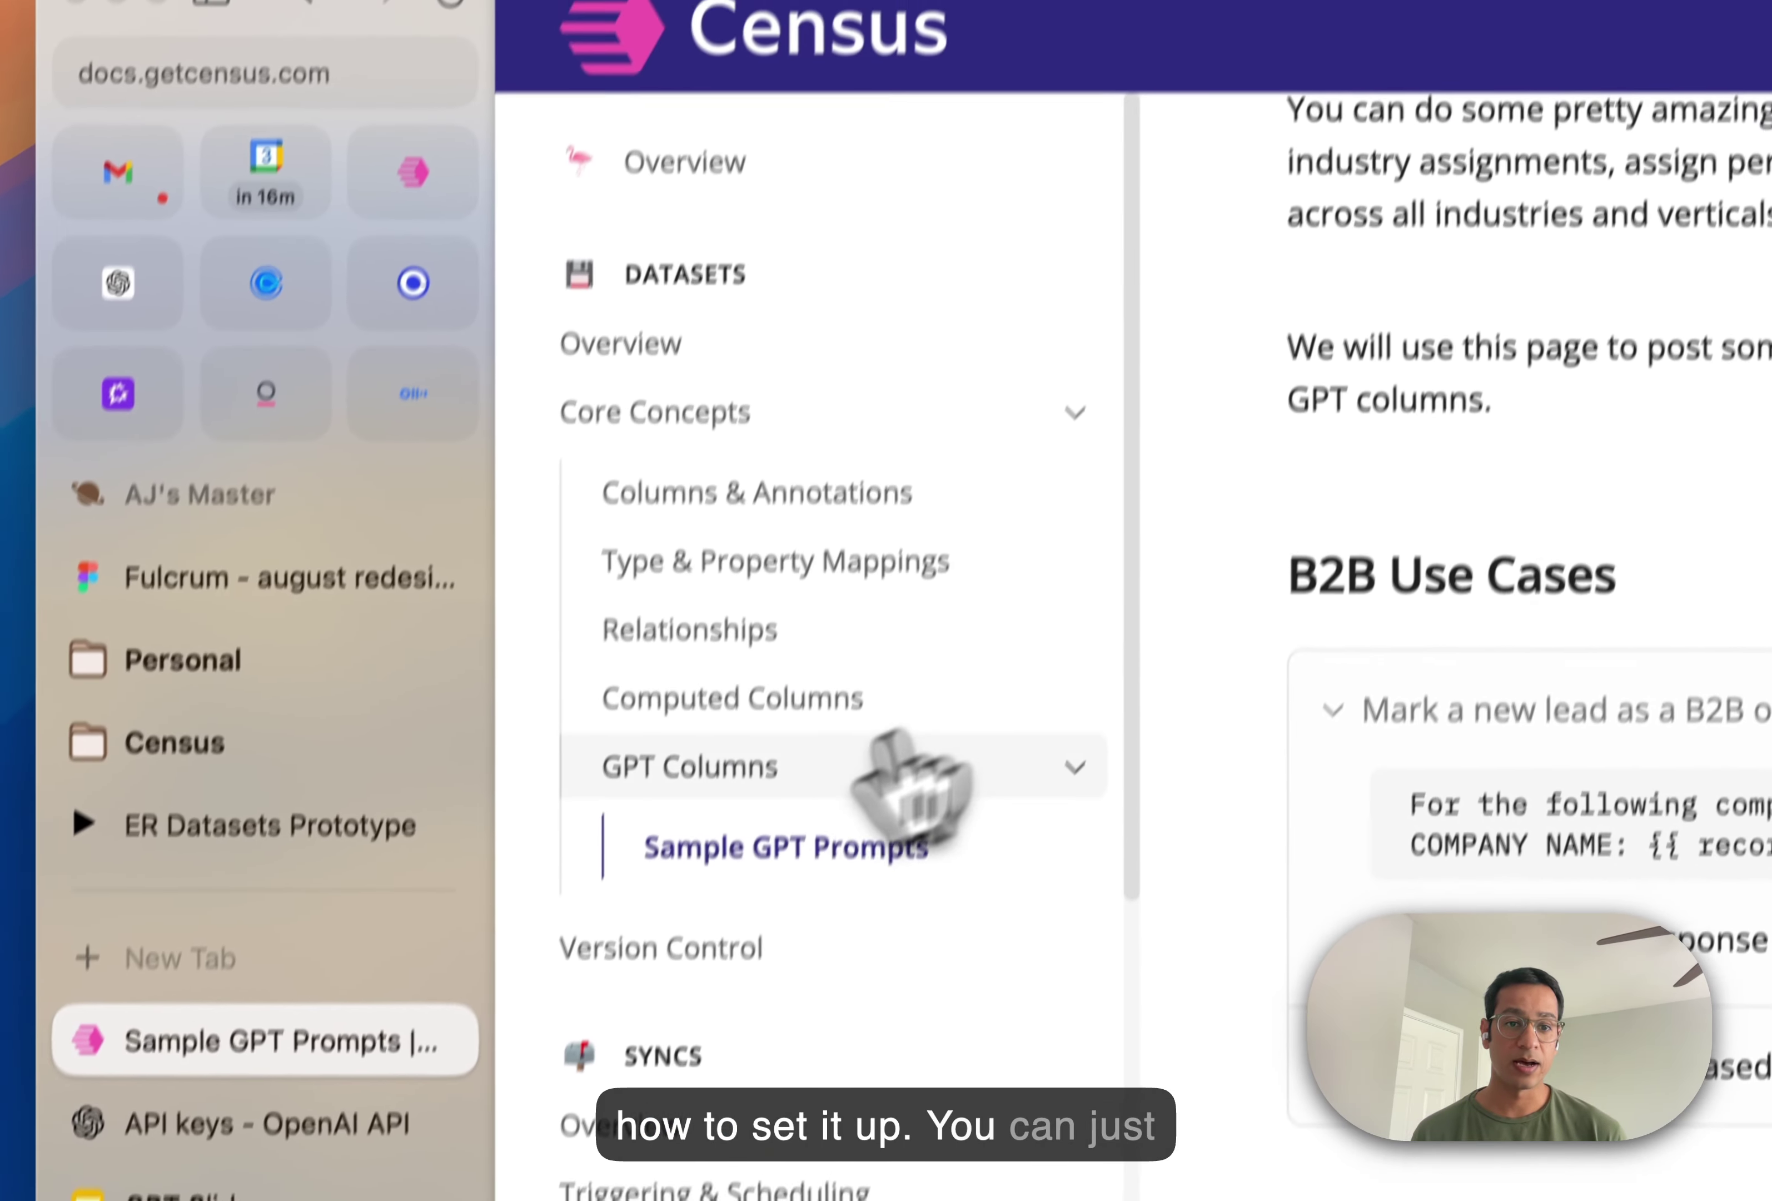
left_click(701, 842)
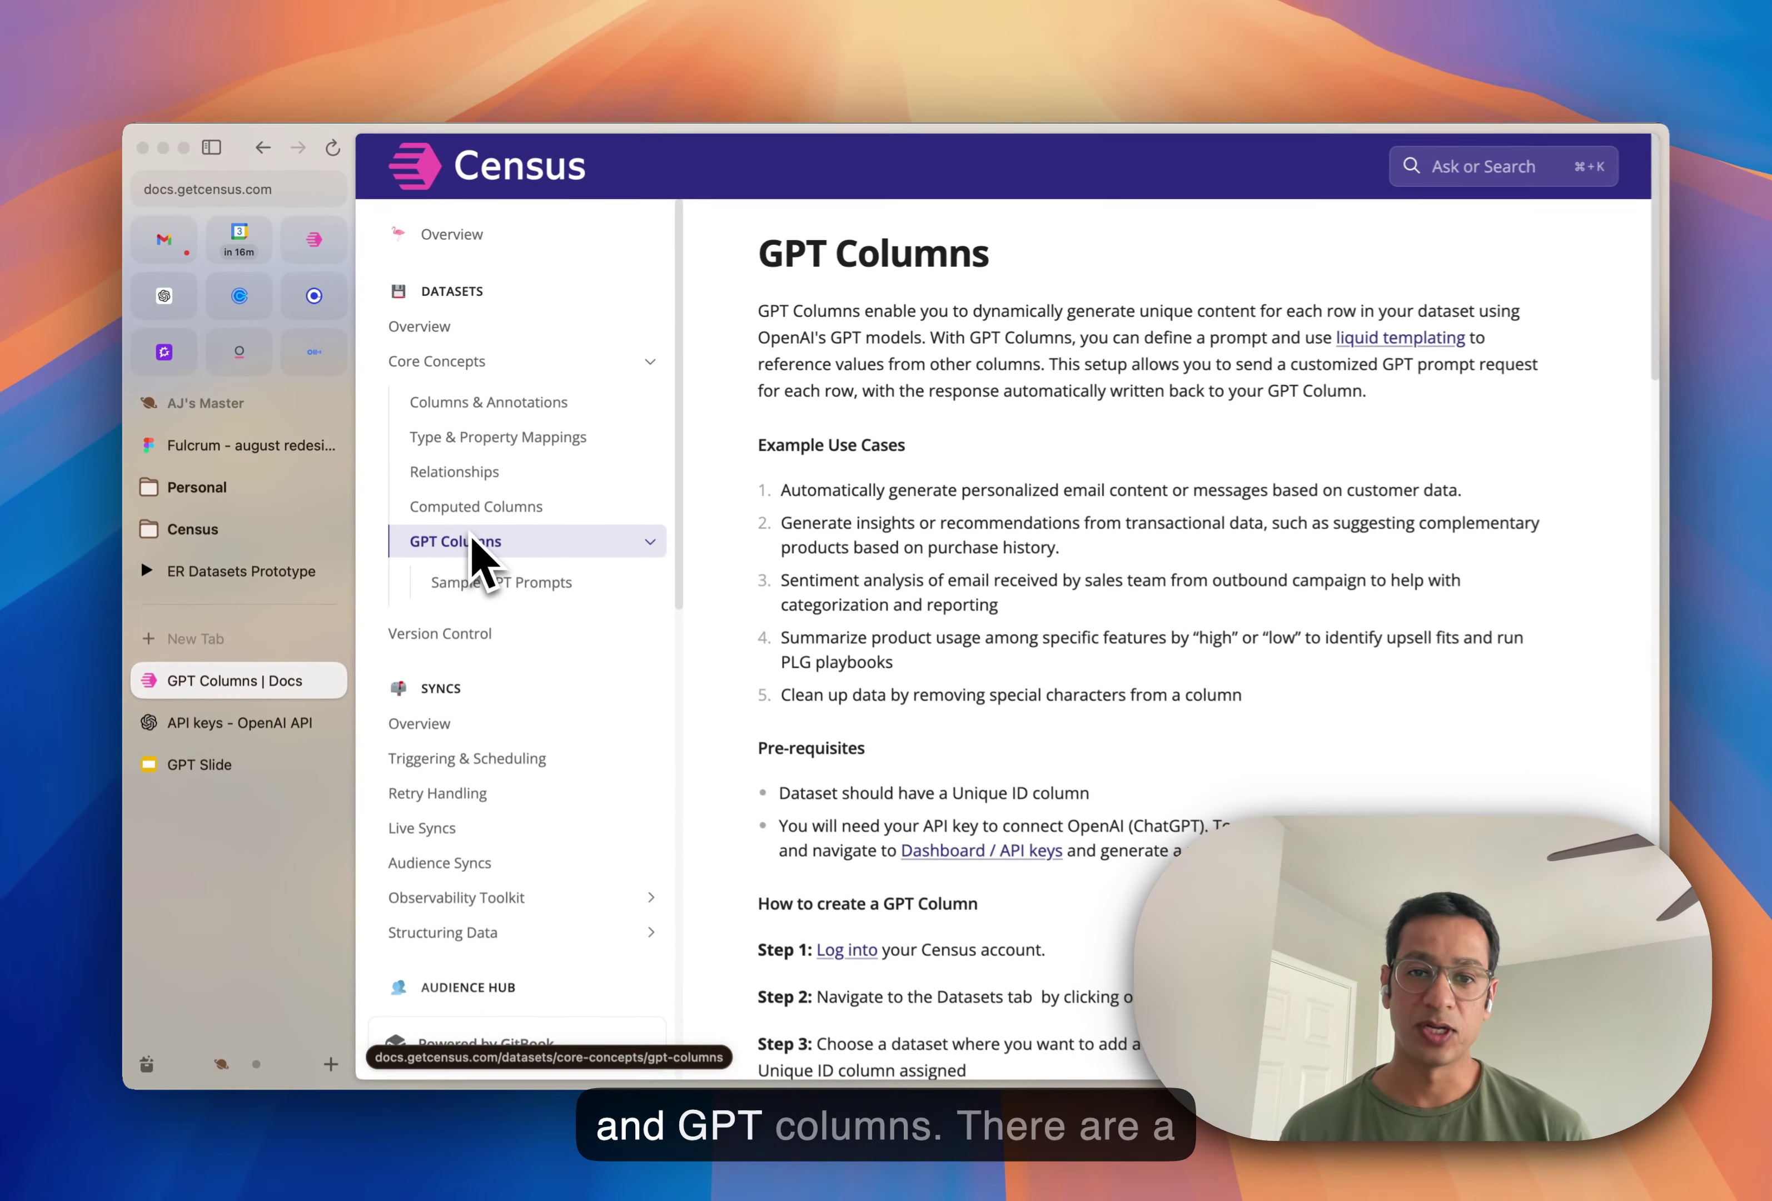
scroll(862, 467, "down", 4)
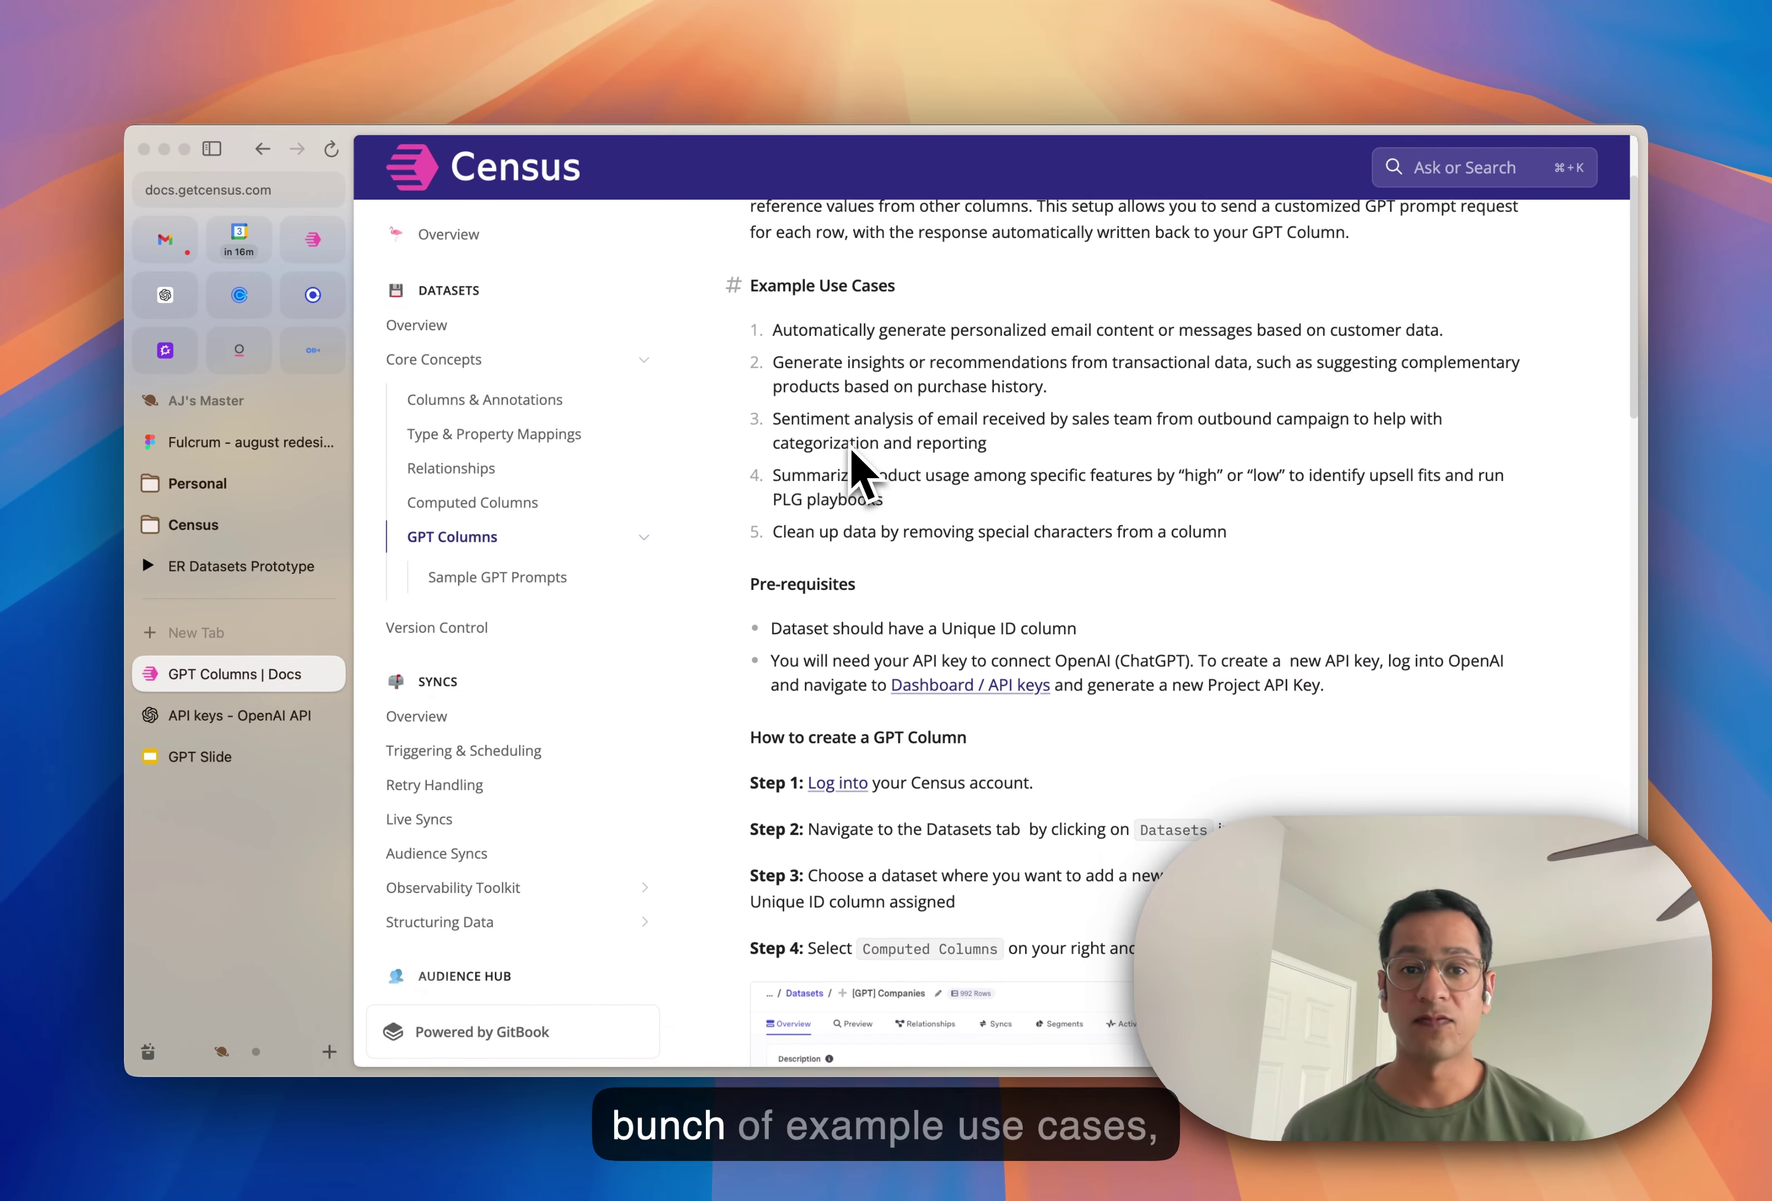
scroll(862, 467, "down", 4)
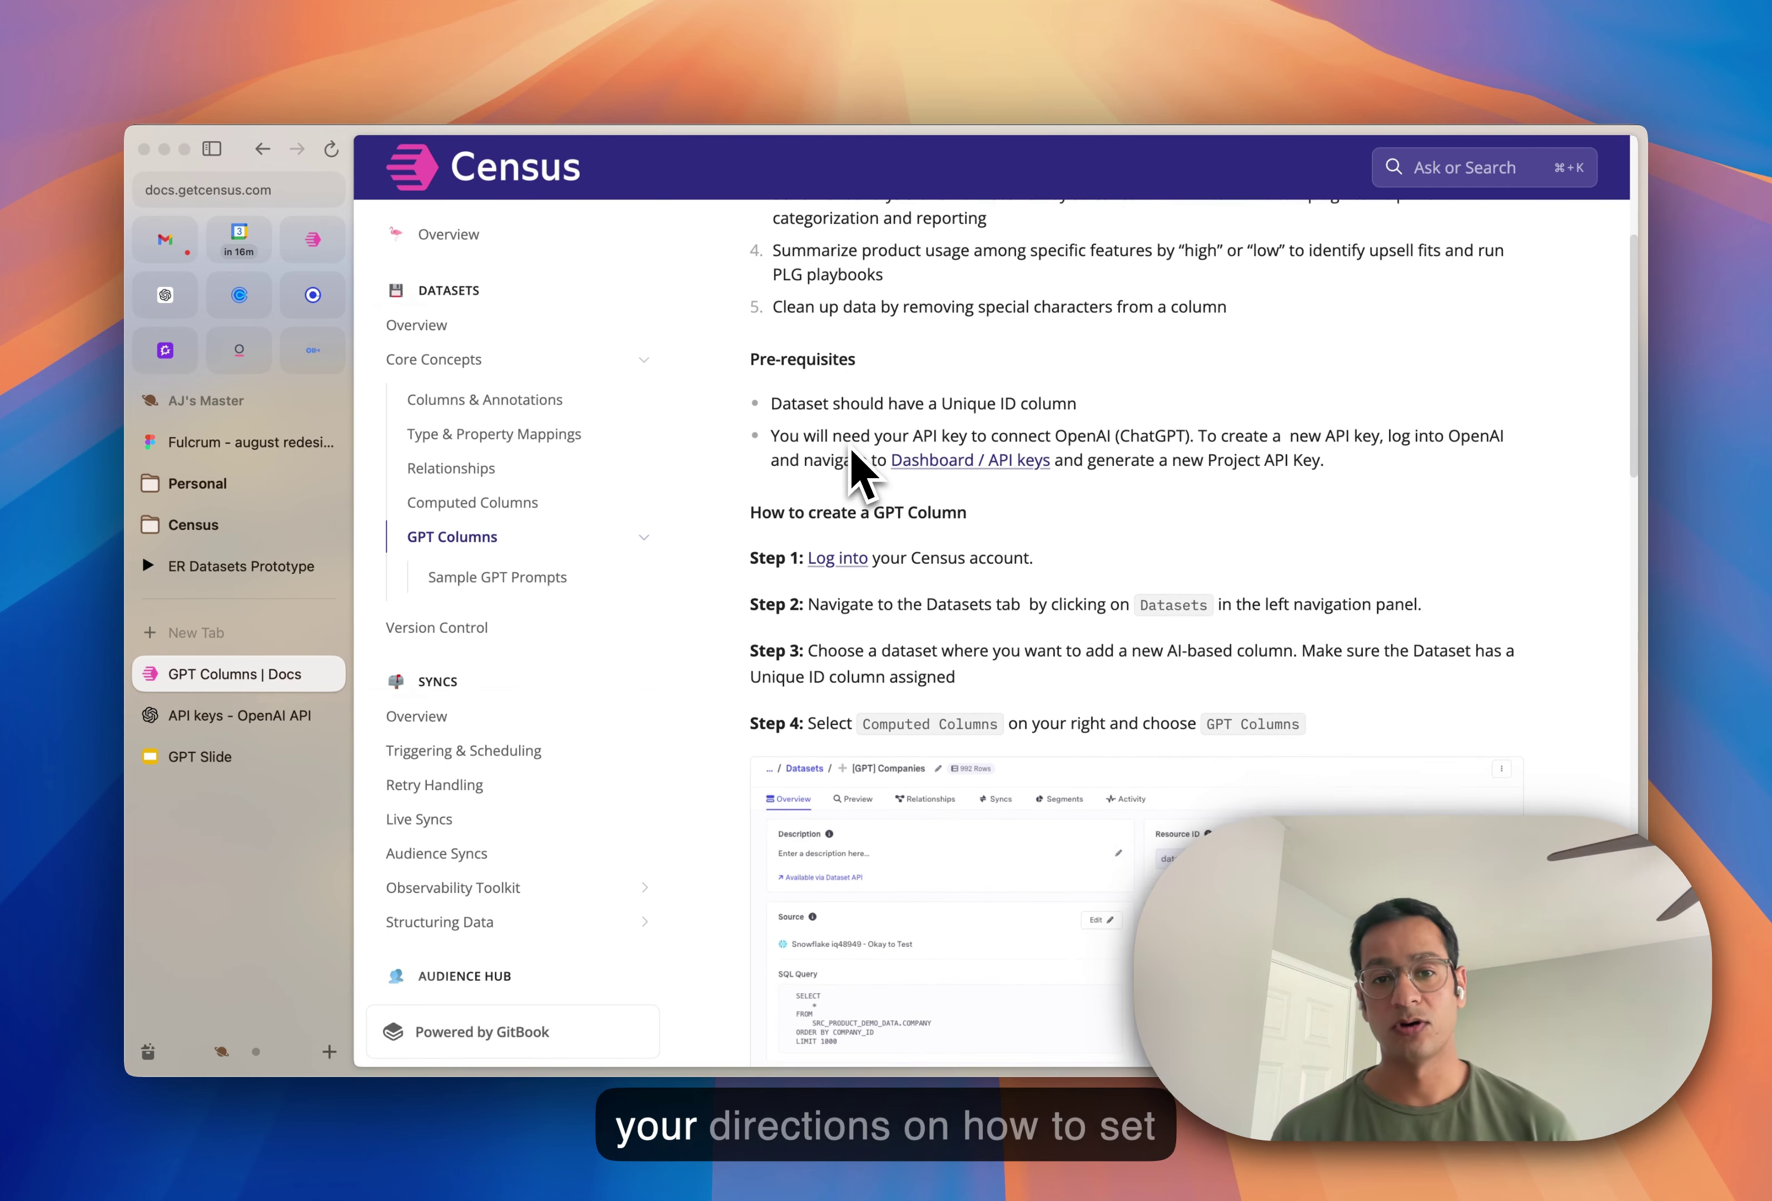
scroll(862, 471, "down", 2)
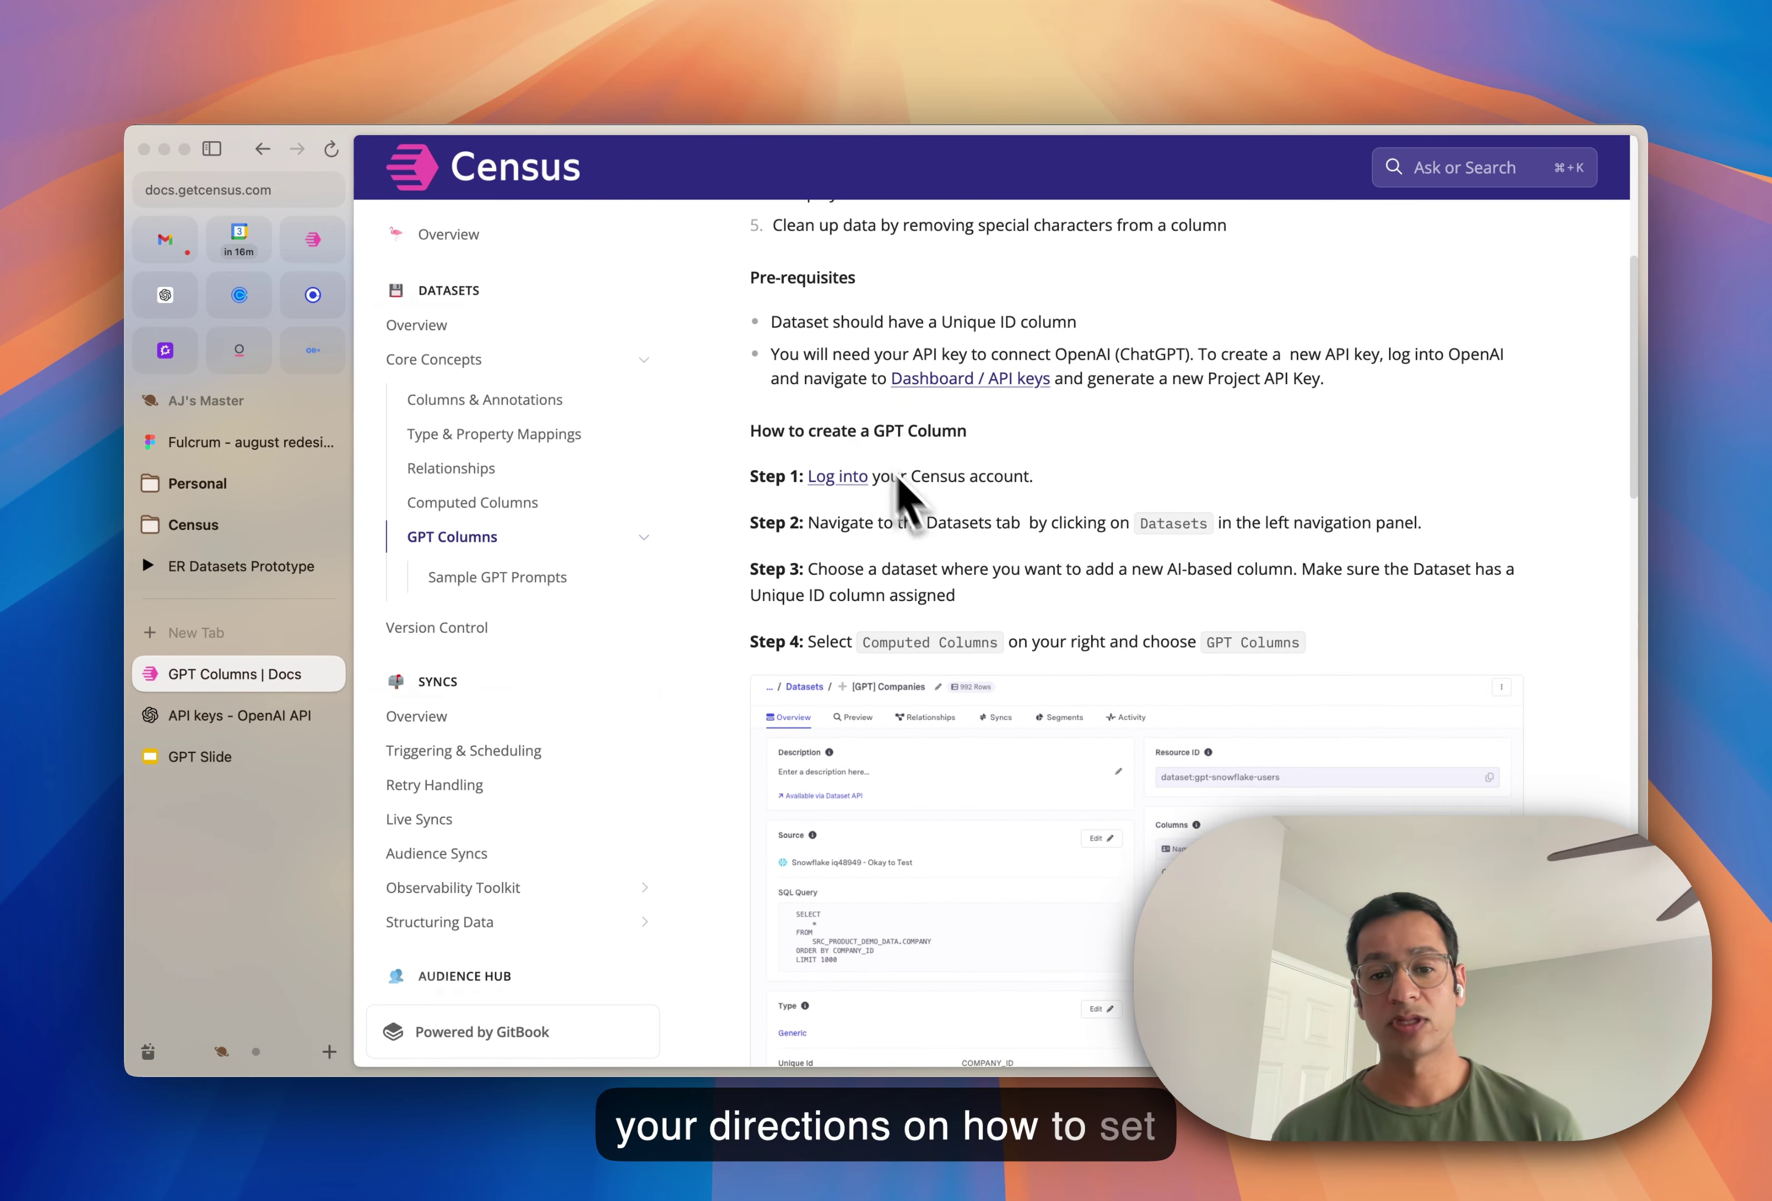
scroll(900, 490, "down", 2)
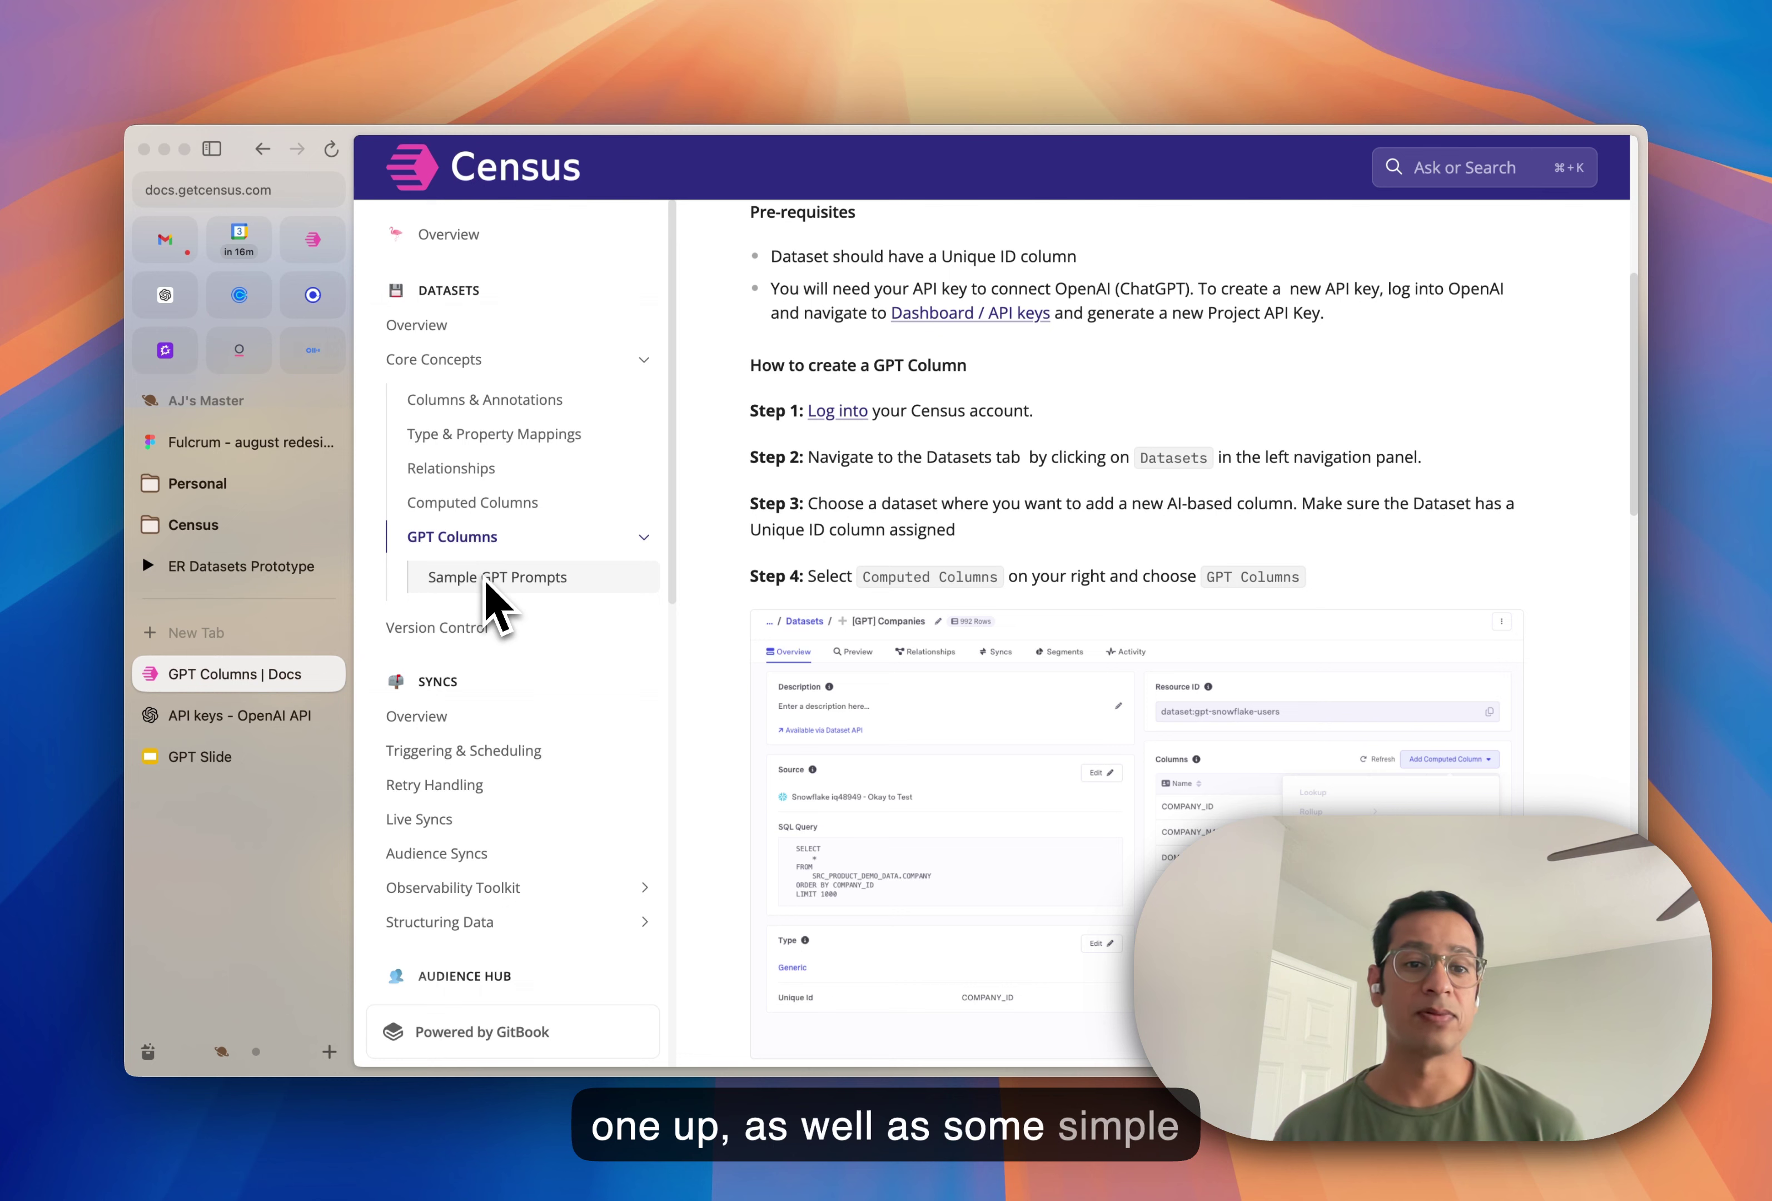